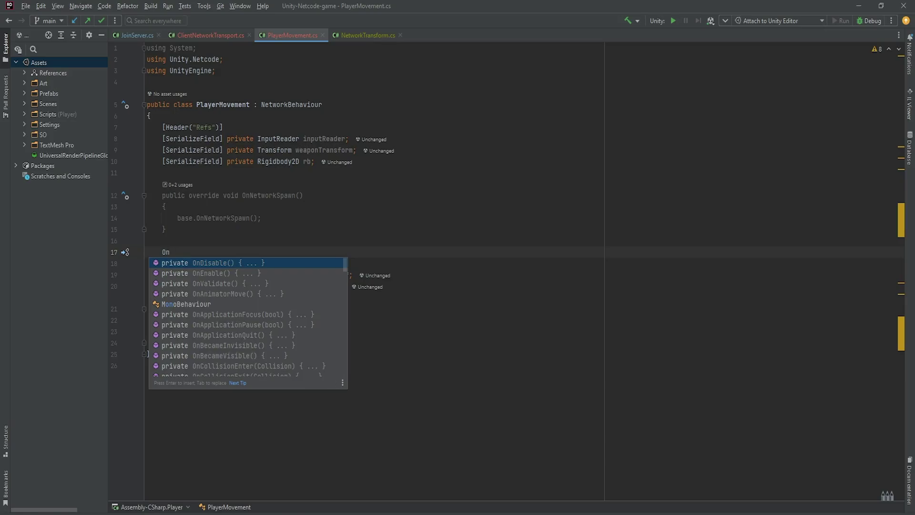
# Generate the OnNetworkSpawn override in PlayerMovement and begin an if statement inside it
pyautogui.write('Nwr')
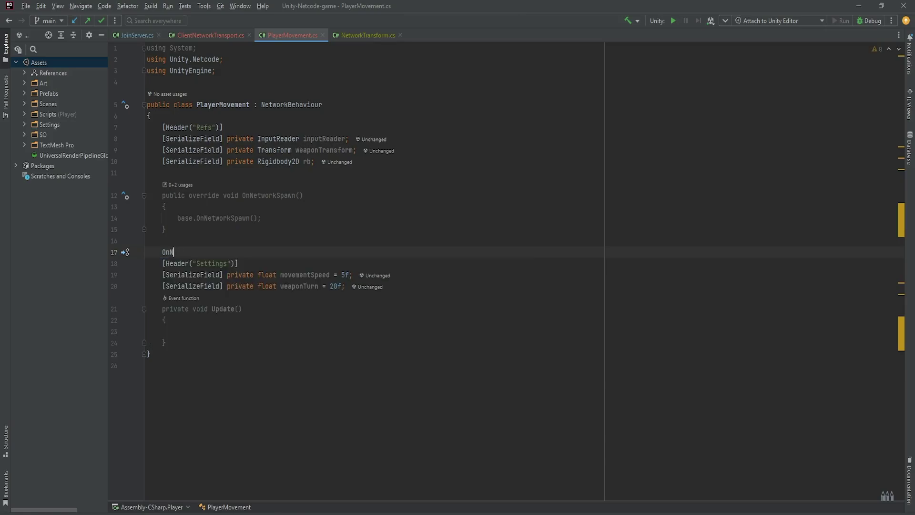
pyautogui.press('Return')
pyautogui.write('if(')
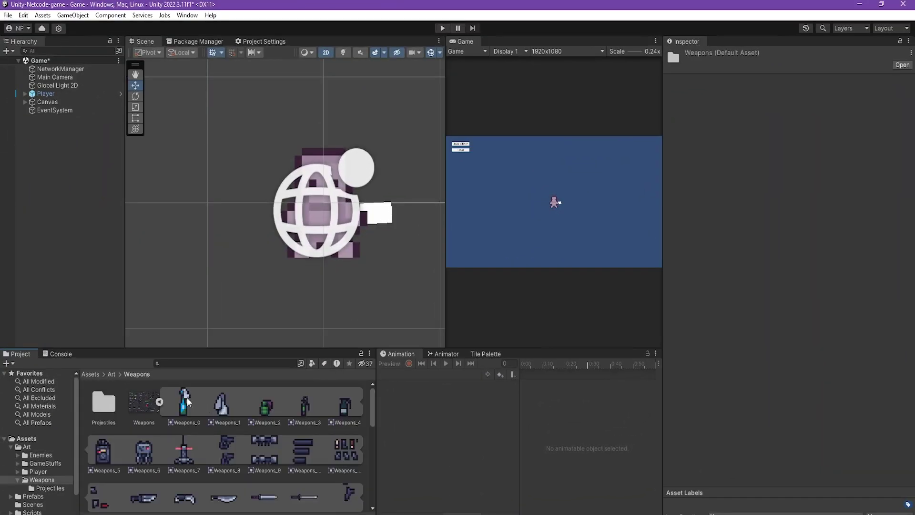
# Review the Weapons and Projectiles sprite textures and open the Weapons sheet for slicing
pyautogui.click(138, 402)
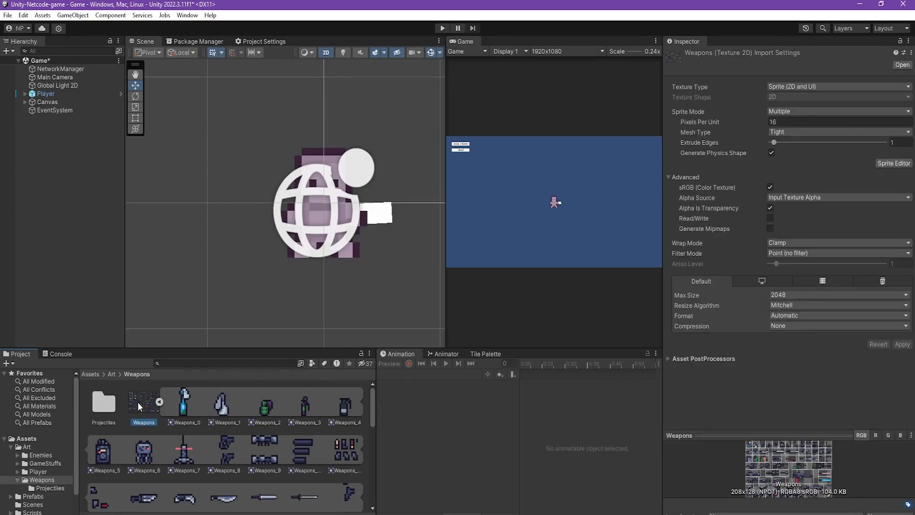
pyautogui.doubleClick(105, 401)
pyautogui.click(110, 403)
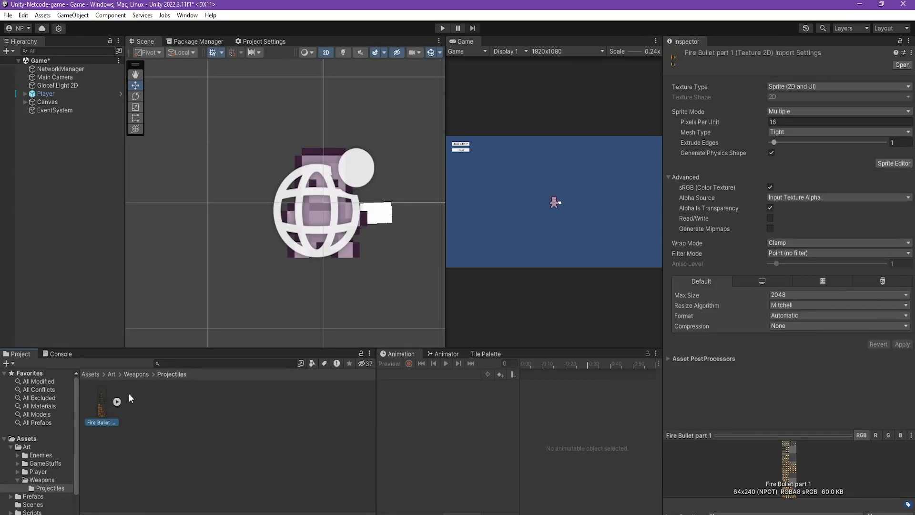
pyautogui.click(135, 374)
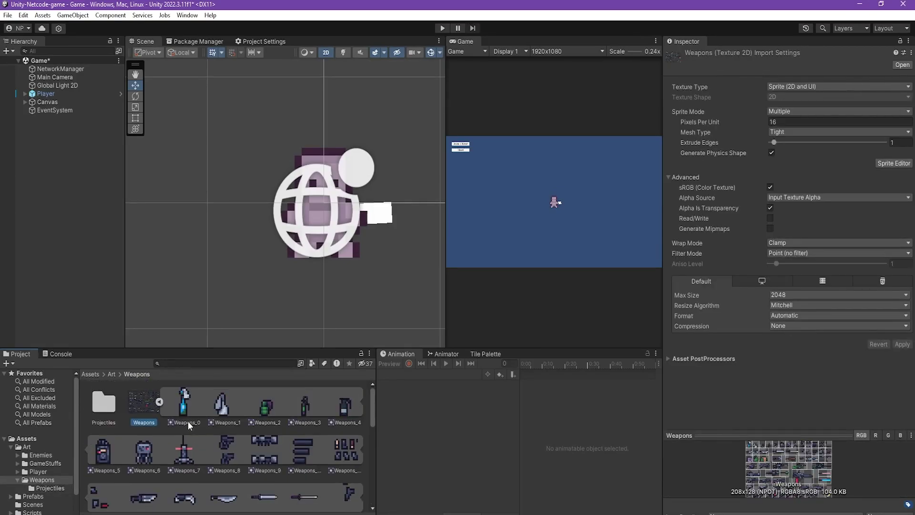
pyautogui.click(894, 163)
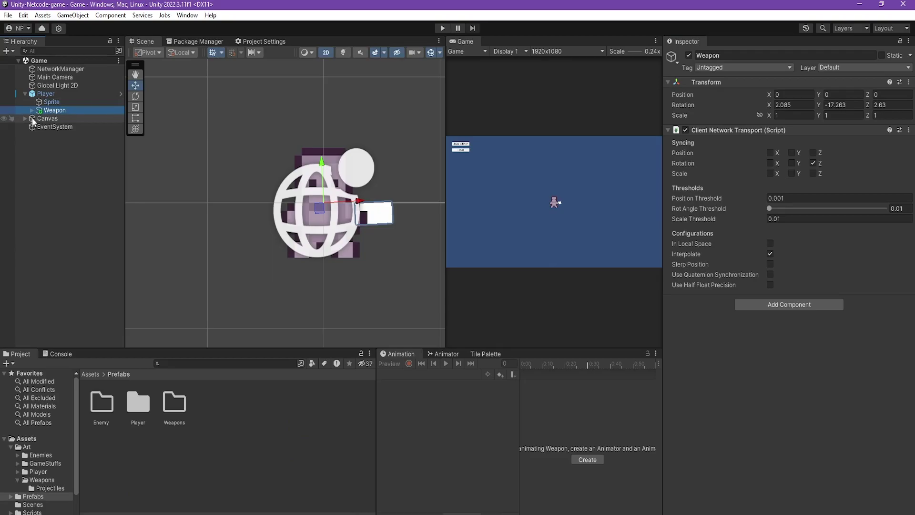
# Select Player's Weapon object and set its Transform rotation to 0
pyautogui.doubleClick(67, 110)
pyautogui.click(78, 120)
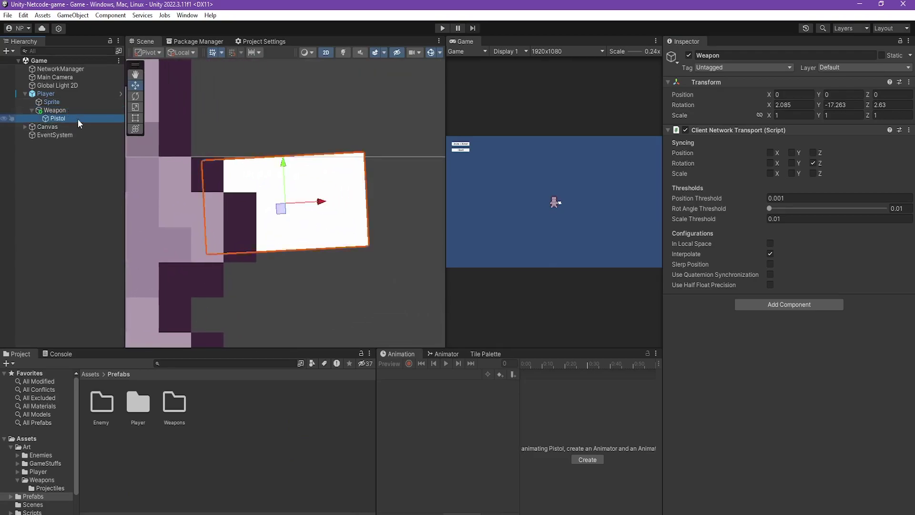
pyautogui.click(78, 113)
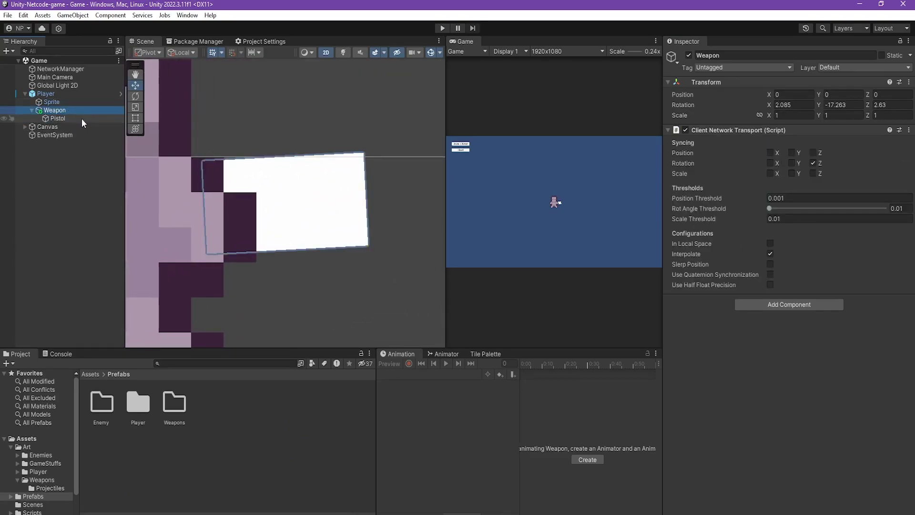
pyautogui.click(814, 105)
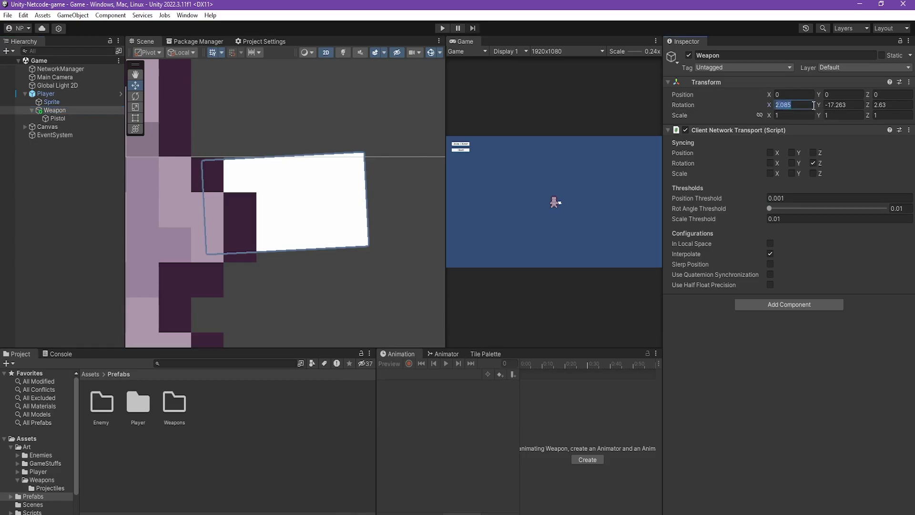
pyautogui.write('0')
pyautogui.press('Tab')
# Move the Pistol to the player's right side in the Scene view
pyautogui.write('0')
pyautogui.press('Tab')
pyautogui.write('0')
pyautogui.click(293, 215)
pyautogui.scroll(-5, 256, 173)
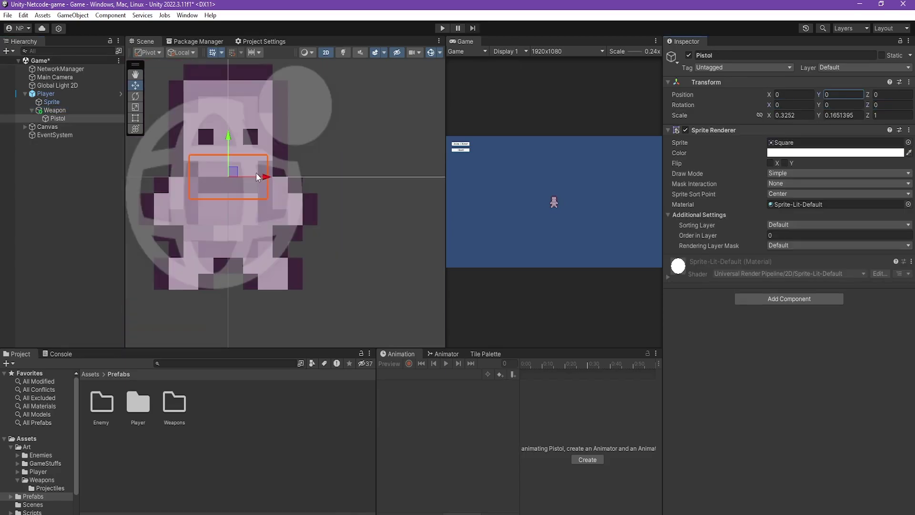
pyautogui.moveTo(256, 172); pyautogui.dragTo(315, 173)
pyautogui.moveTo(316, 141); pyautogui.dragTo(324, 161)
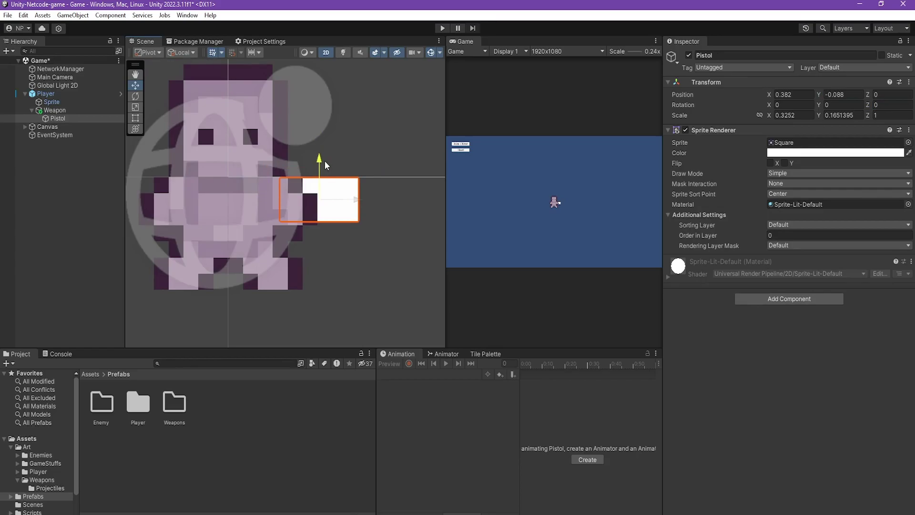
# Set the Pistol's Order in Layer to 0
pyautogui.scroll(1, 267, 179)
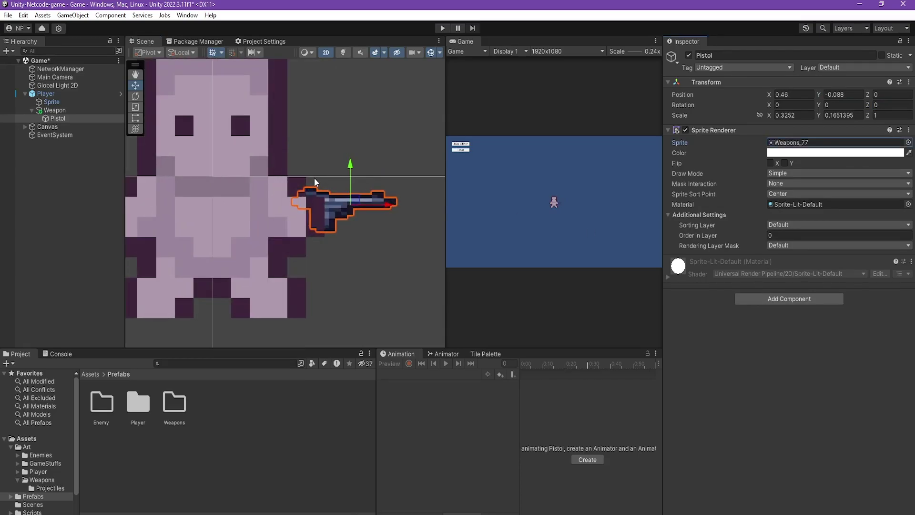
pyautogui.click(798, 237)
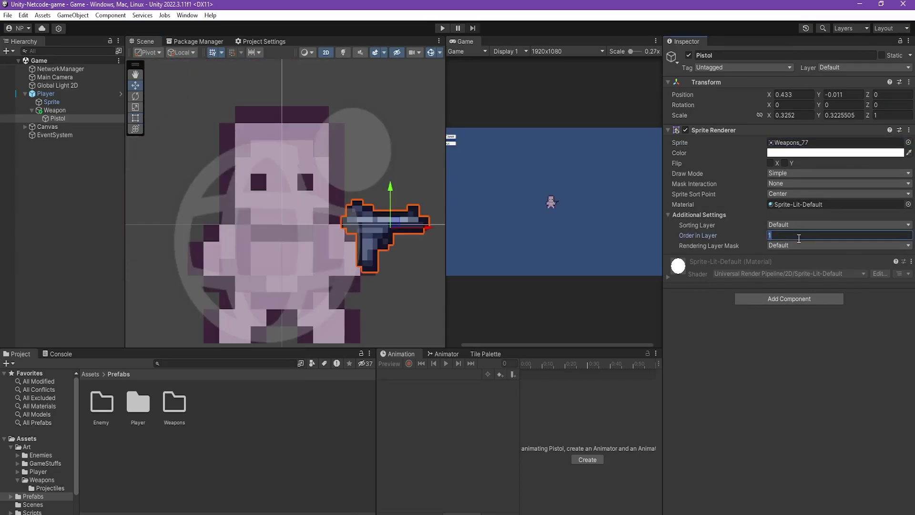
pyautogui.write('0')
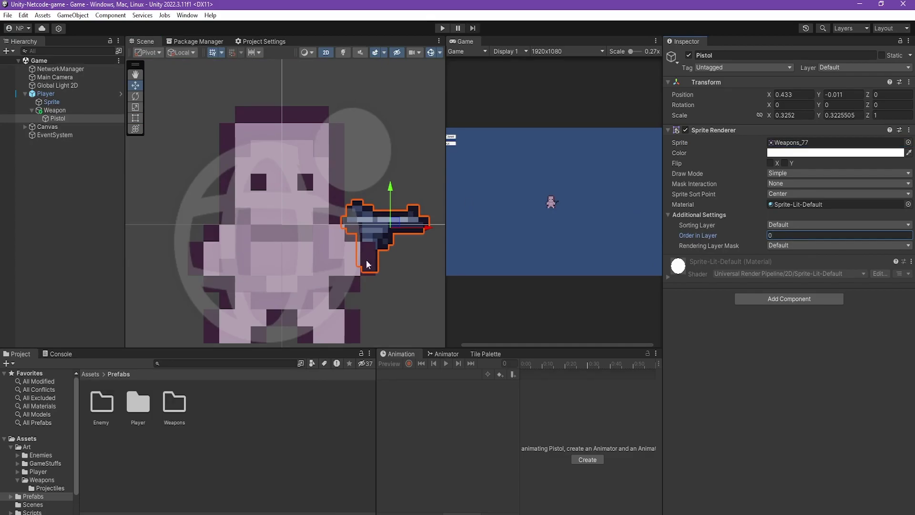
pyautogui.moveTo(367, 263); pyautogui.dragTo(278, 241, button='middle')
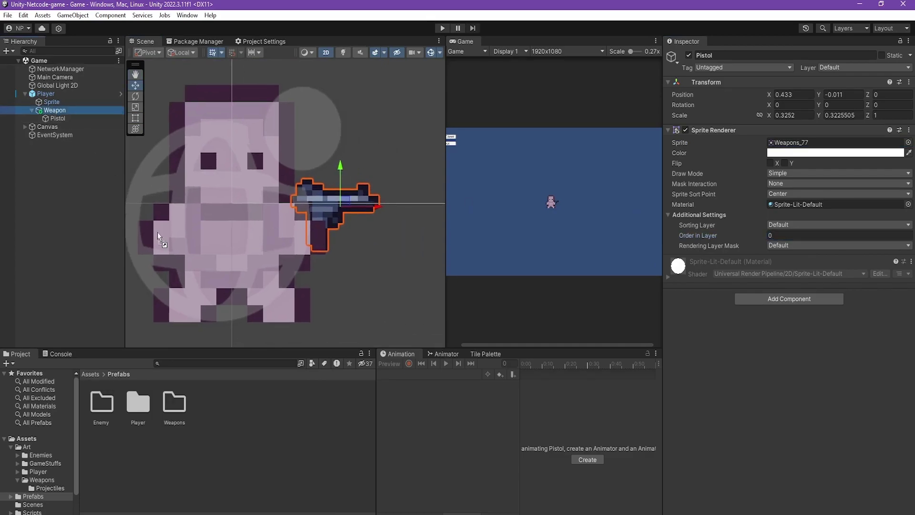
# Create a folder named Core inside Scripts and open it
pyautogui.click(32, 512)
pyautogui.rightClick(307, 422)
pyautogui.moveTo(334, 136)
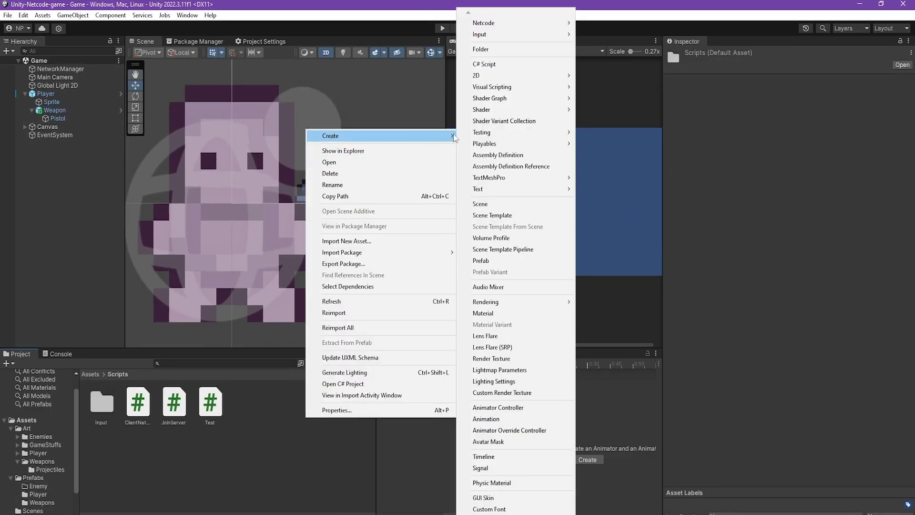
pyautogui.click(496, 50)
pyautogui.write('Core')
pyautogui.press('Return')
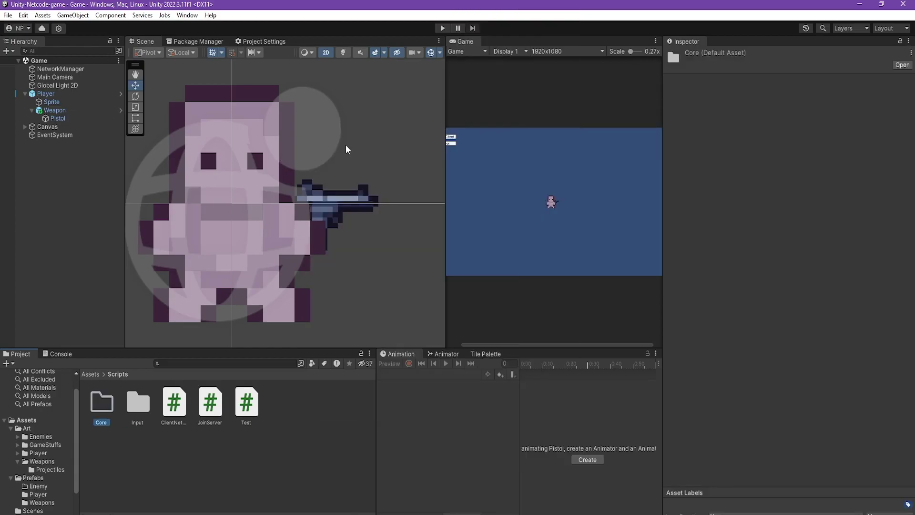
pyautogui.press('Return')
# Create a new folder inside Core for the Player scripts
pyautogui.rightClick(147, 396)
pyautogui.moveTo(230, 113)
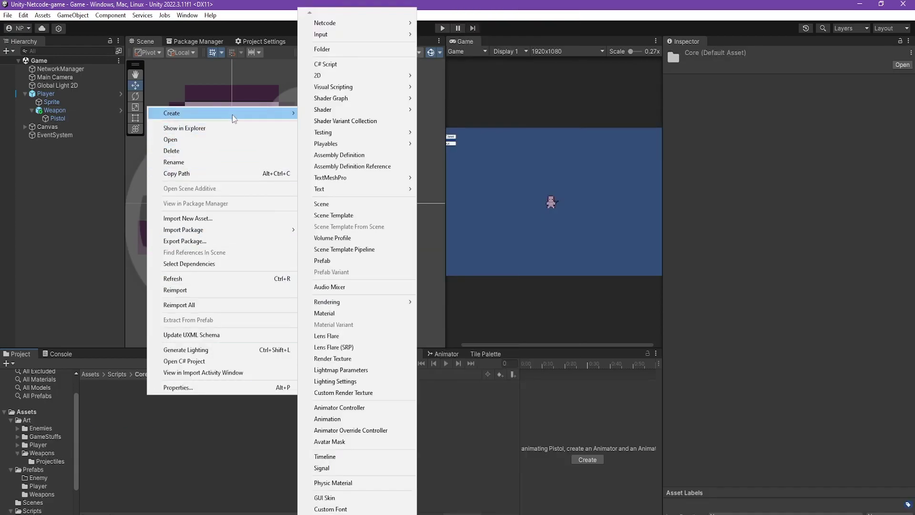
pyautogui.moveTo(318, 104)
pyautogui.click(343, 50)
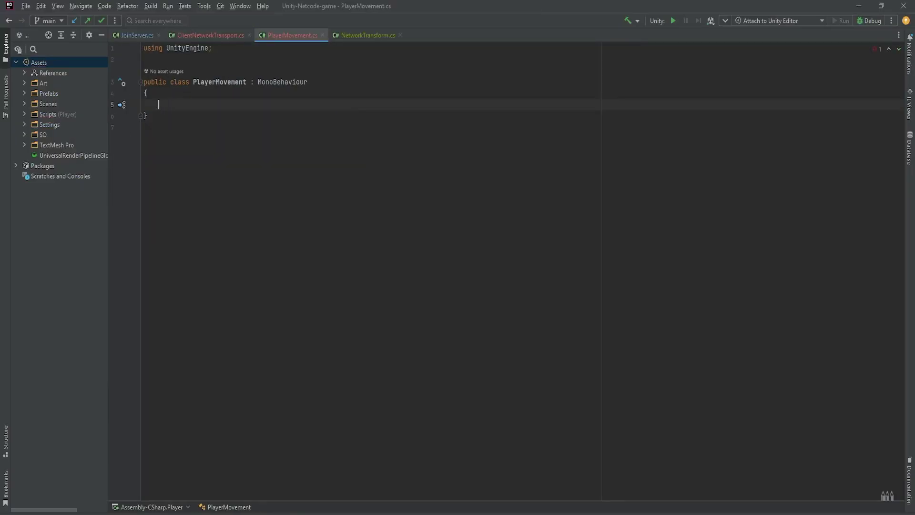
# Add an Update method and serialized InputReader inputReader and Transform weaponTransform fields
pyautogui.write('updat')
pyautogui.press('Return')
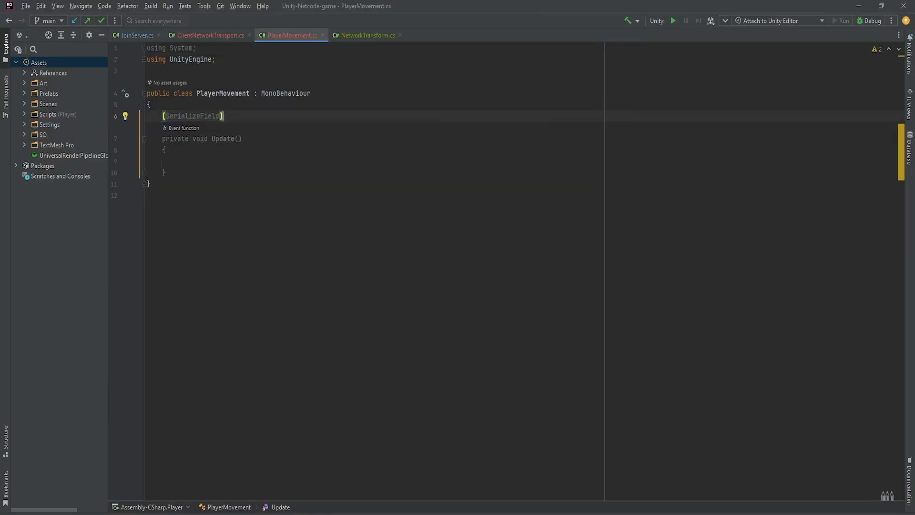
pyautogui.write(' private Inpu')
pyautogui.press('Return')
pyautogui.write('in')
pyautogui.press('Return')
pyautogui.press('Return')
pyautogui.write('[SerializeField] private Transform ')
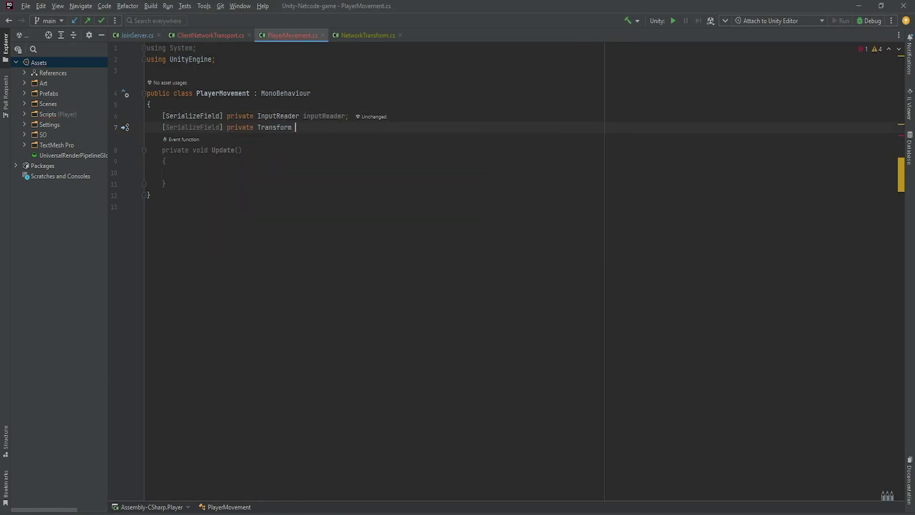
pyautogui.write('weaponTransform;')
# Add a serialized Rigidbody2D rb field above Update
pyautogui.click(289, 167)
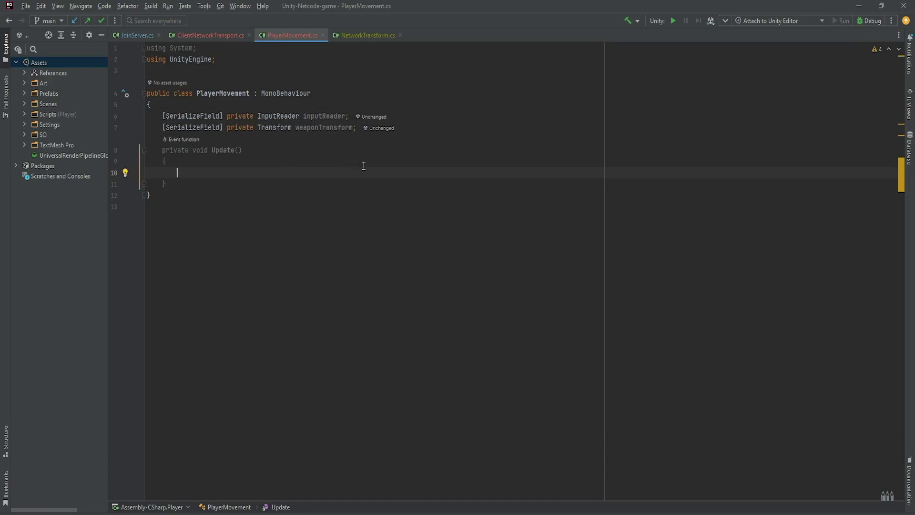
pyautogui.click(418, 163)
pyautogui.click(406, 176)
pyautogui.hotkey('ctrl', 'z')
pyautogui.write('[SerializeField] private Rigi')
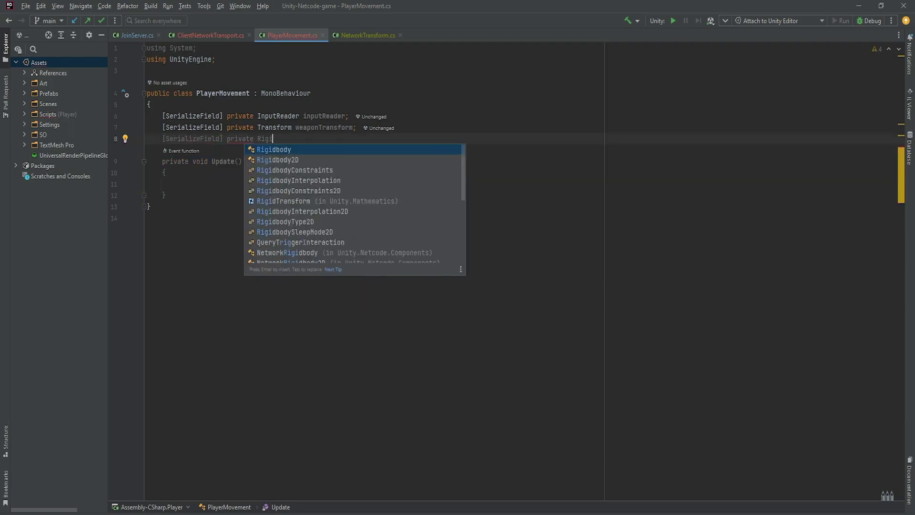
pyautogui.press('Return')
pyautogui.write('rb;')
pyautogui.press('Return')
pyautogui.press('Return')
# Add serialized float fields movementSpeed = 5f and weaponTurn = 20f
pyautogui.write('[SerializeField')
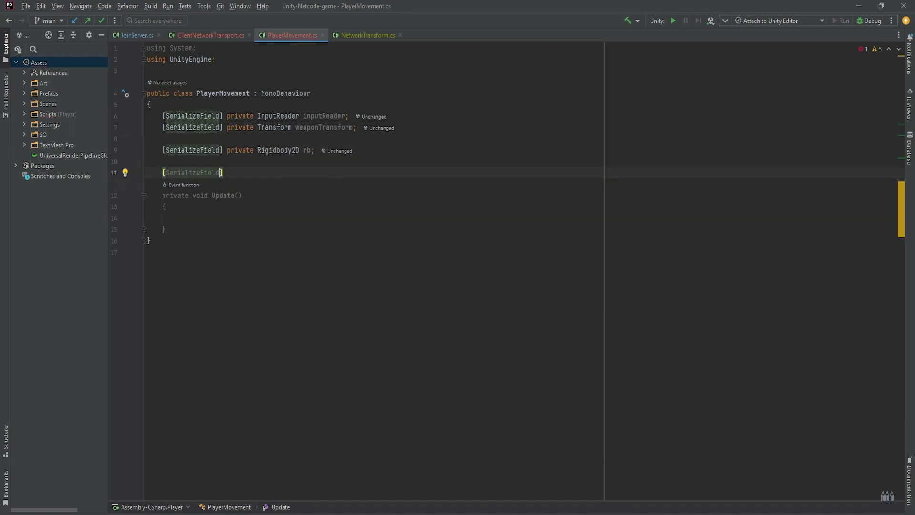
pyautogui.write('] private float move')
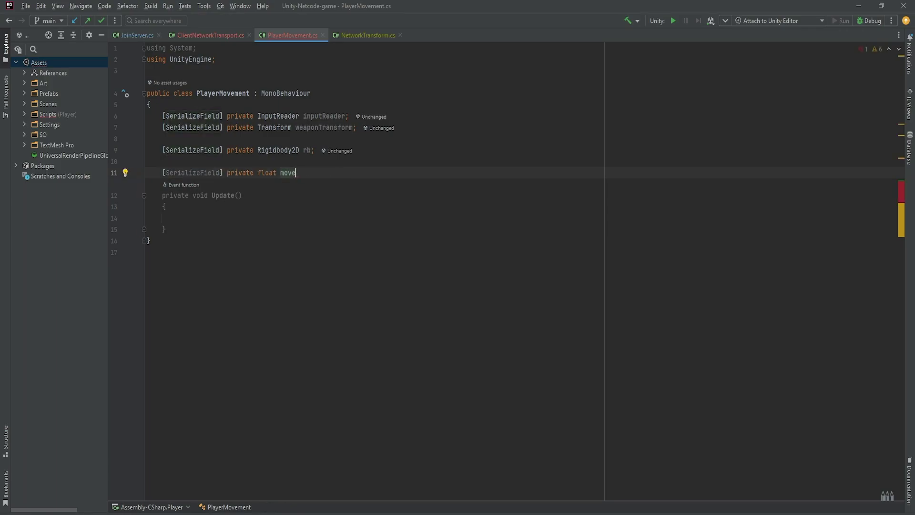
pyautogui.write('mentSpeed = 5f;')
pyautogui.press('Return')
pyautogui.write('[SerializeField] privatef')
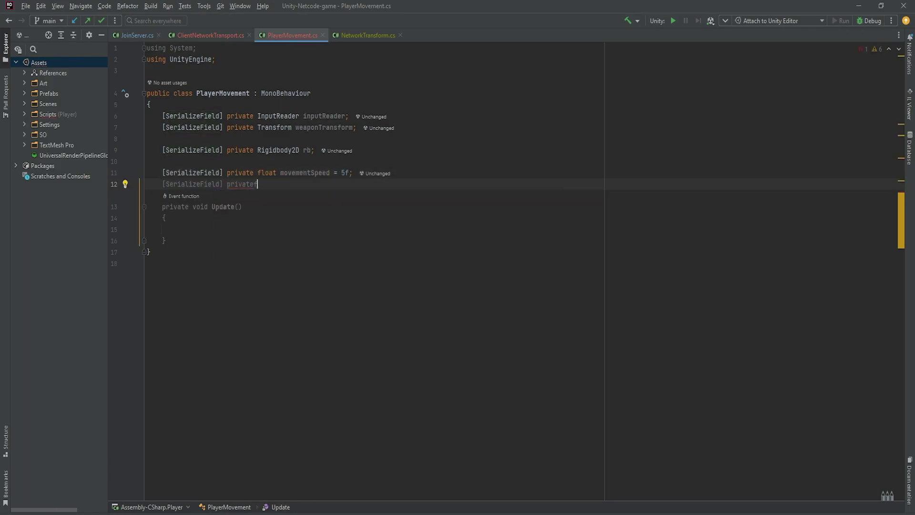
pyautogui.press('Return')
pyautogui.write('urn')
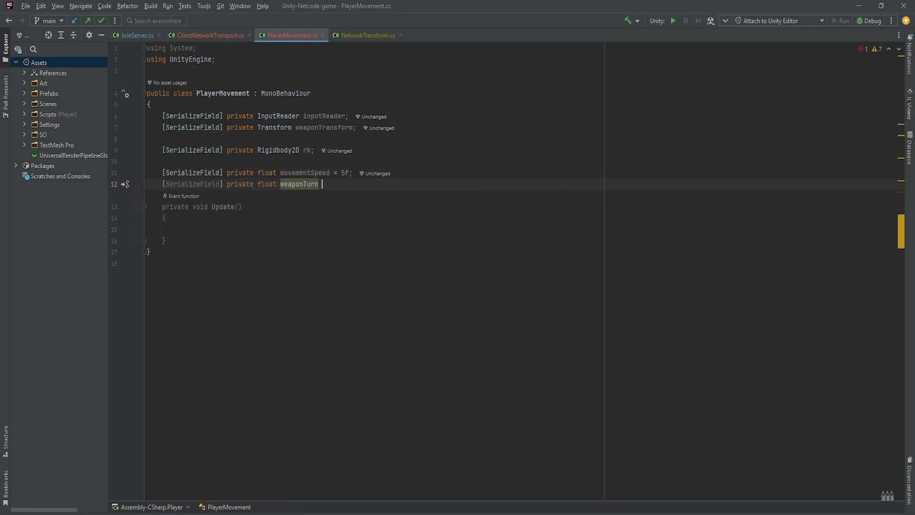
pyautogui.write(' = 2')
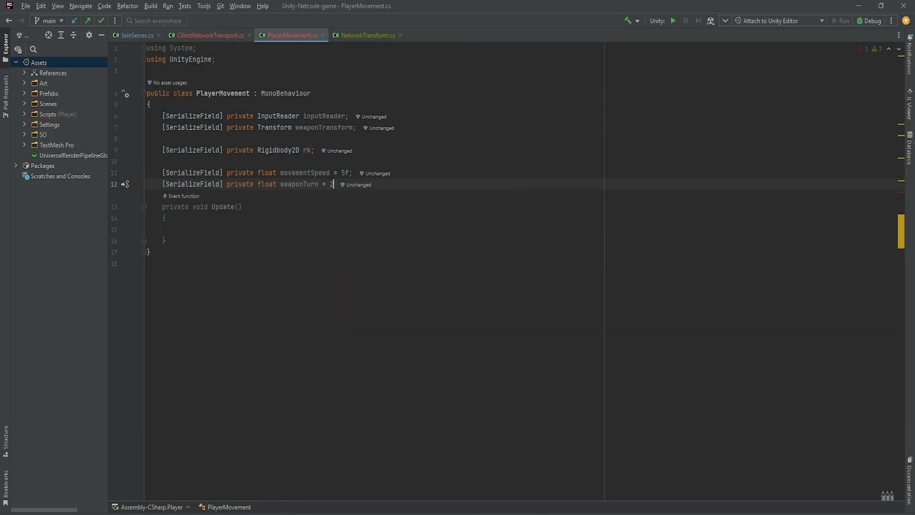
pyautogui.write('0f;')
# Start a [Header line above the serialized reference fields
pyautogui.click(150, 105)
pyautogui.press('Return')
pyautogui.write('[Header')
pyautogui.press('Return')
# Label the fields with [Header("Refs")] and [Header("Settings")] above movementSpeed
pyautogui.write('"')
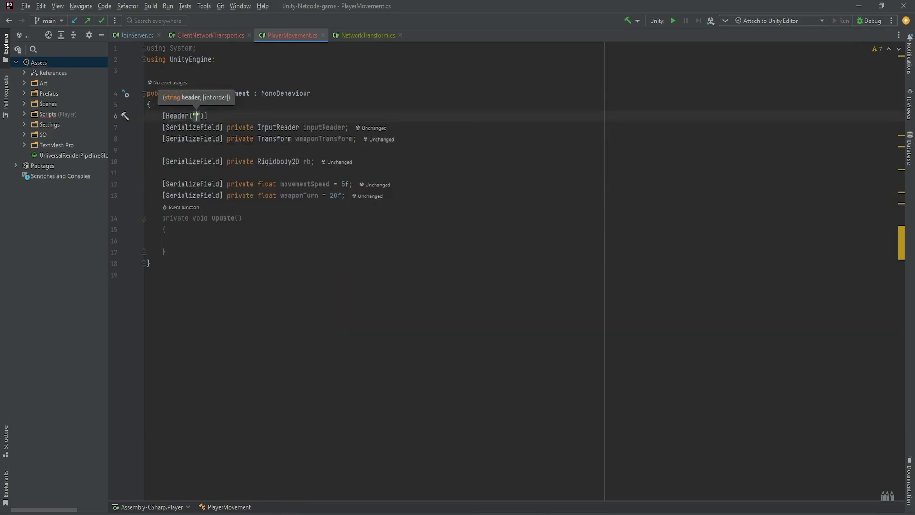
pyautogui.write('Ref')
pyautogui.click(162, 151)
pyautogui.press('Delete')
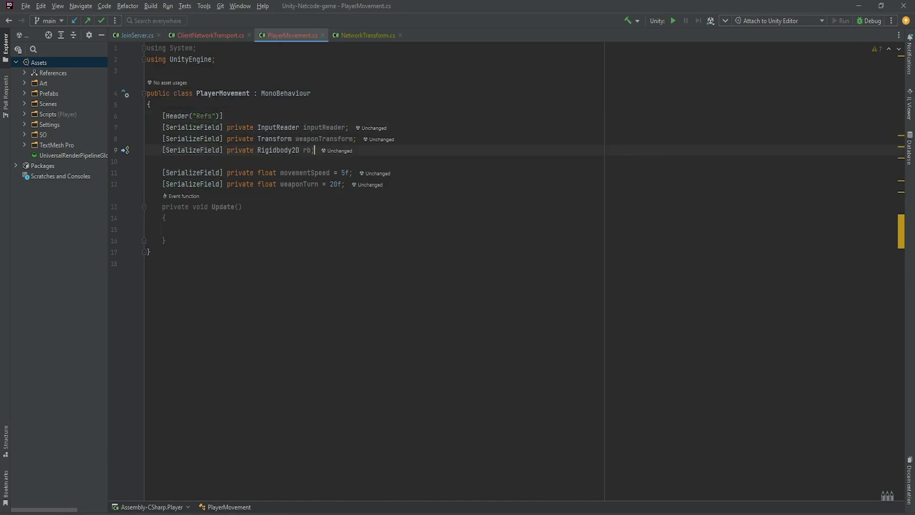
pyautogui.press('Down')
pyautogui.press('Return')
pyautogui.write('[Header("Settings')
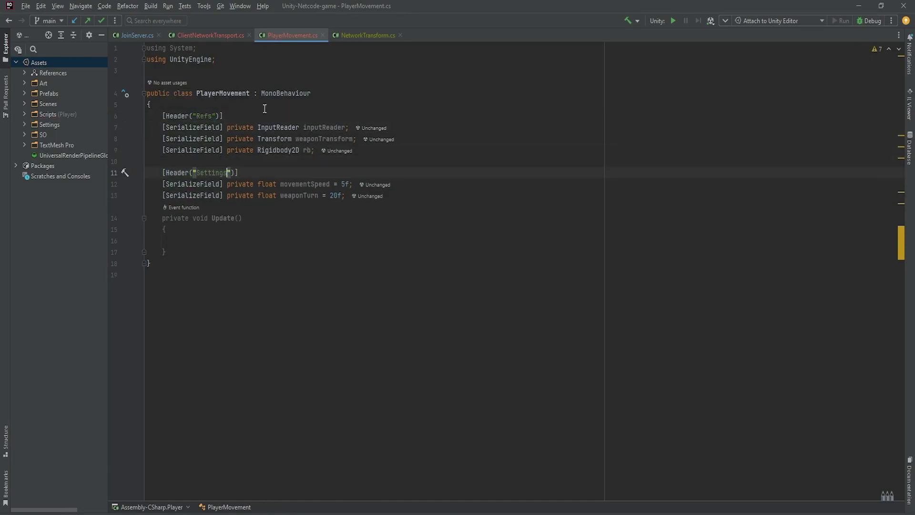
# Change PlayerMovement's base class from MonoBehaviour to NetworkBehaviour
pyautogui.doubleClick(286, 93)
pyautogui.write('NetworkBe')
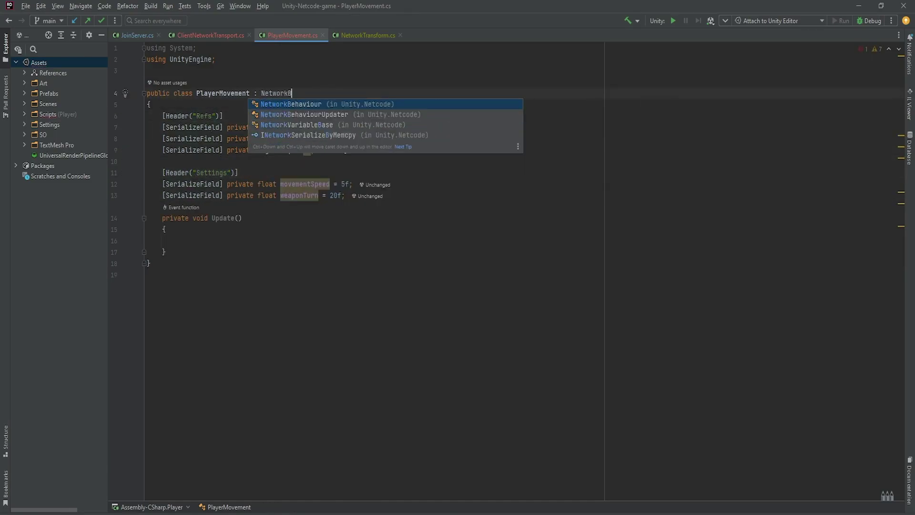
pyautogui.press('Return')
# Add an OnNetworkSpawn override below the reference fields
pyautogui.click(322, 150)
pyautogui.click(315, 162)
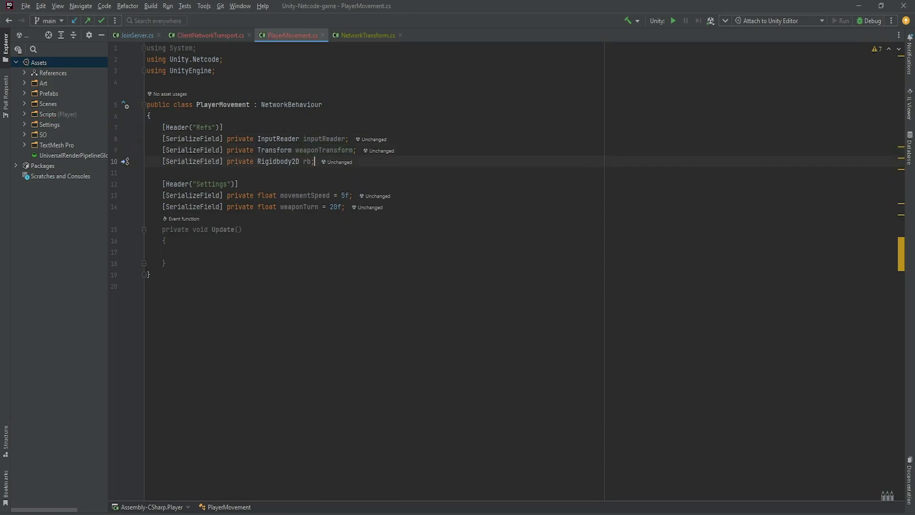
pyautogui.press('Return')
pyautogui.press('Return')
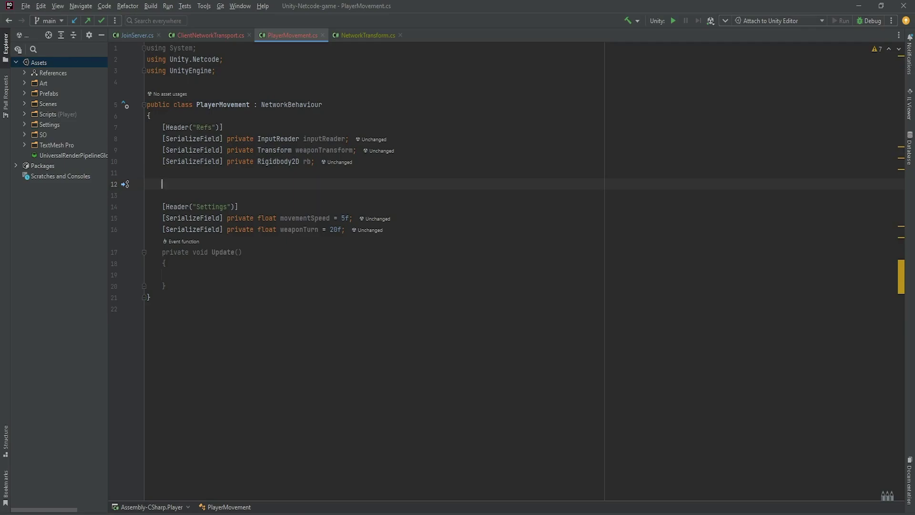
pyautogui.write('over')
pyautogui.press('Return')
pyautogui.press('Down')
pyautogui.press('Down')
pyautogui.press('Return')
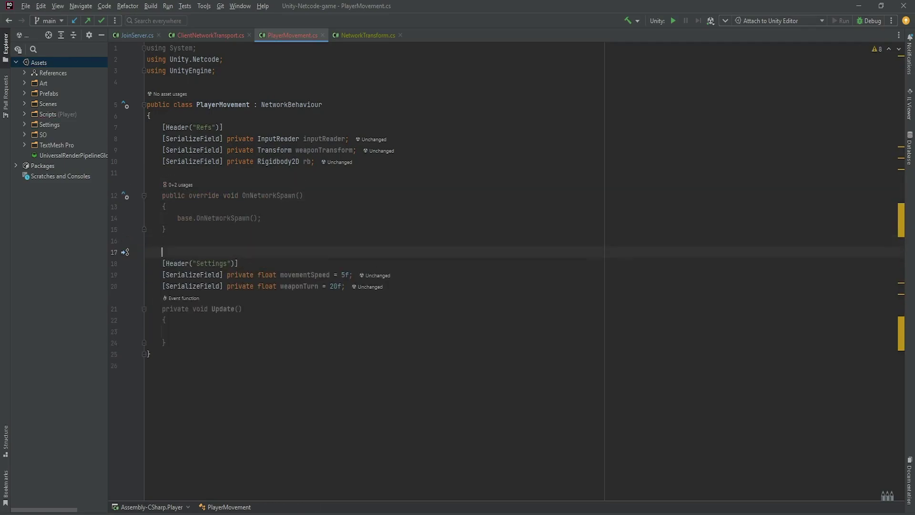
# Generate the OnNetworkDespawn override with an if(!IsOwner) return; check
pyautogui.write('On')
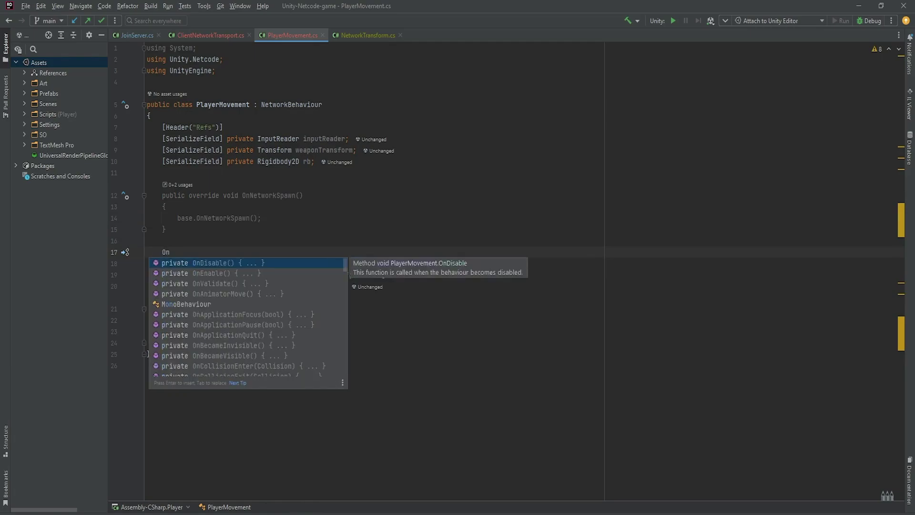
pyautogui.write('Nwr')
pyautogui.press('Return')
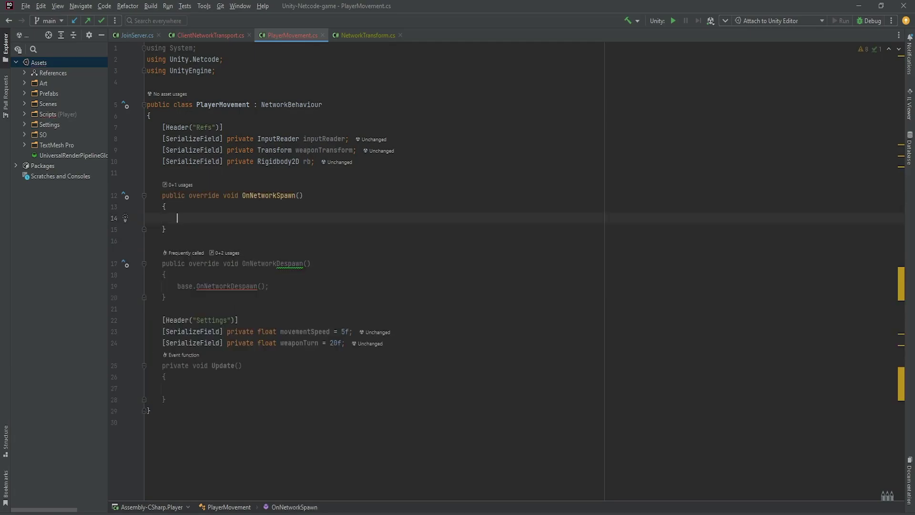
pyautogui.write('if(')
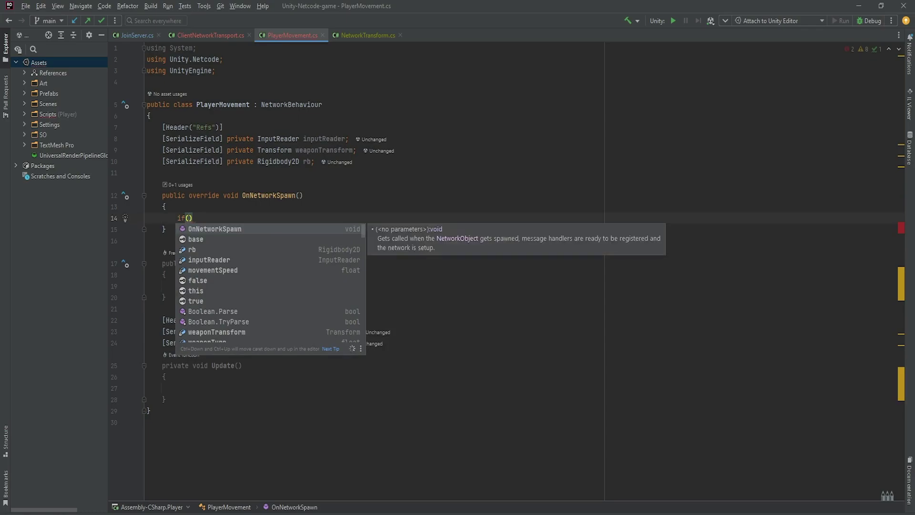
pyautogui.write('!')
pyautogui.write('IsOwner)')
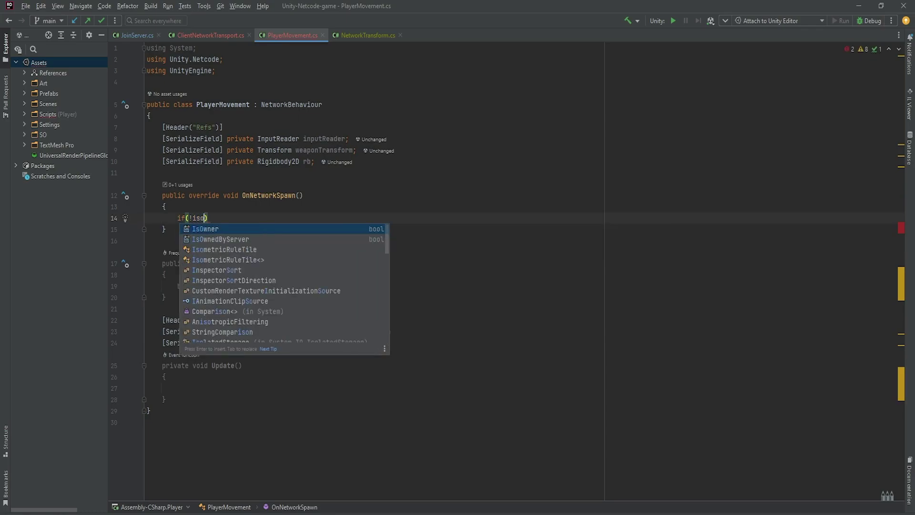
pyautogui.write(' ret')
pyautogui.press('Return')
pyautogui.write(';')
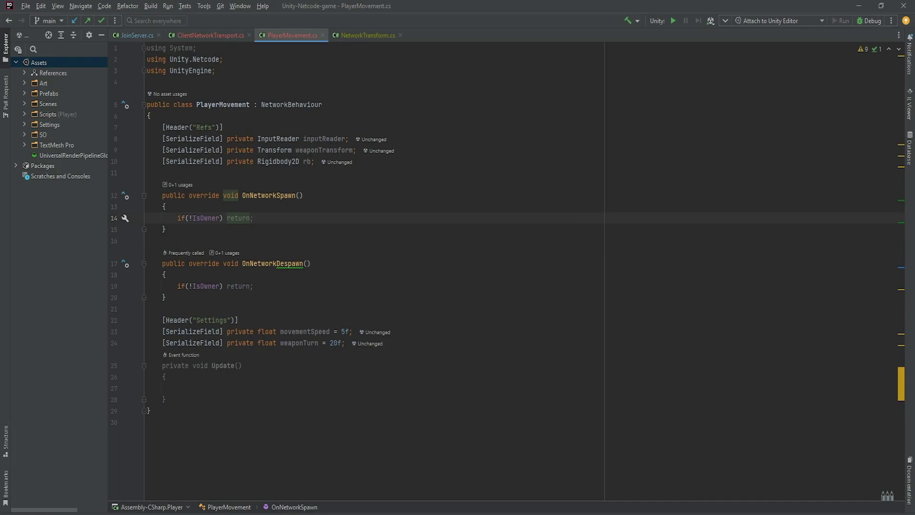
# Declare a private Vector2 previousMovementInput field below the references
pyautogui.click(162, 173)
pyautogui.press('Return')
pyautogui.press('Return')
pyautogui.press('Up')
pyautogui.write('private Vector2 previou')
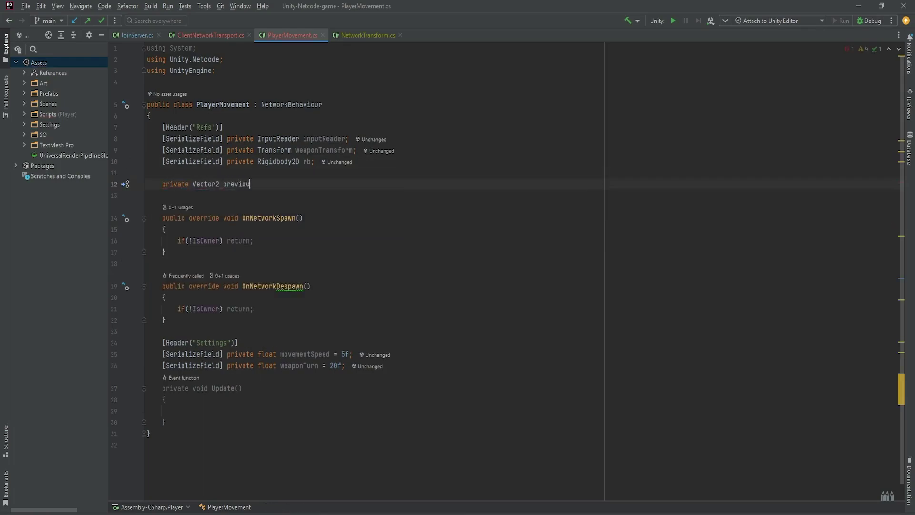
pyautogui.write('sMovementInput;')
# Subscribe HandleMove to inputReader.MoveEvent in OnNetworkSpawn
pyautogui.click(254, 240)
pyautogui.press('Return')
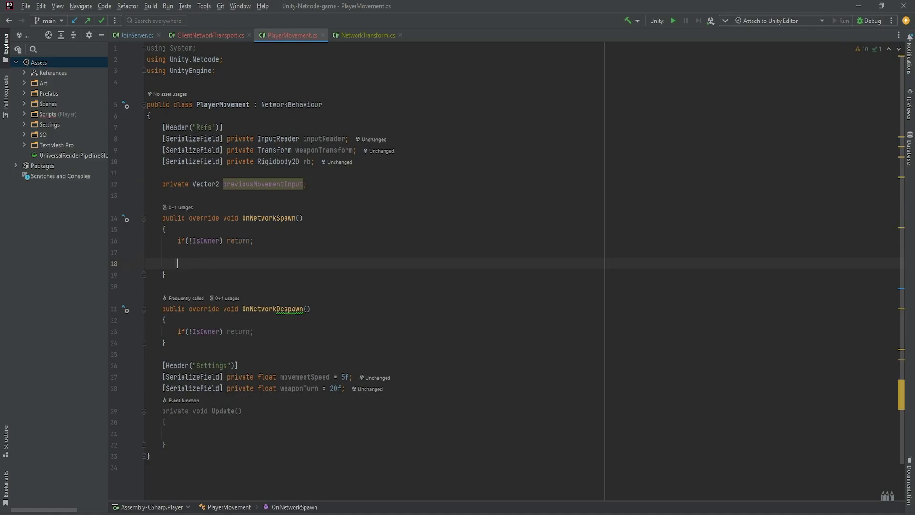
pyautogui.write('inp')
pyautogui.press('Return')
pyautogui.write('.')
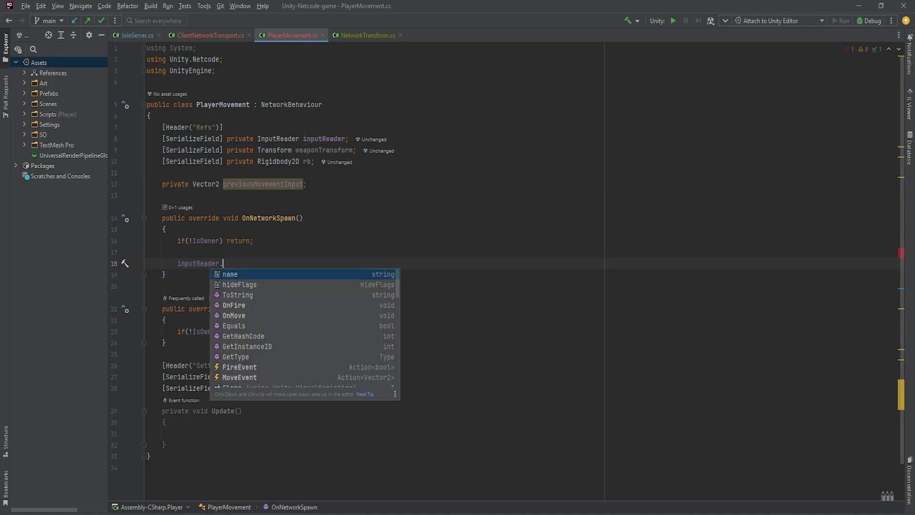
pyautogui.write('Mo')
pyautogui.press('Return')
pyautogui.write('+= ')
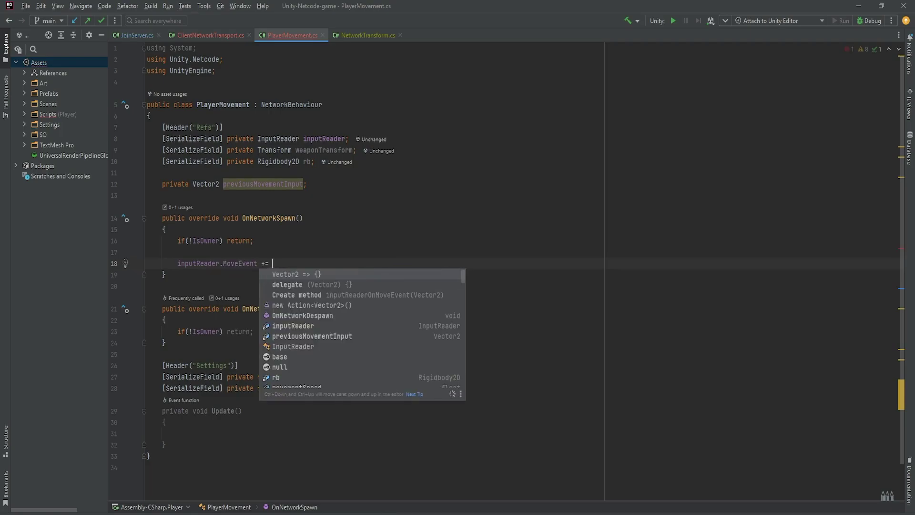
pyautogui.write('Ha')
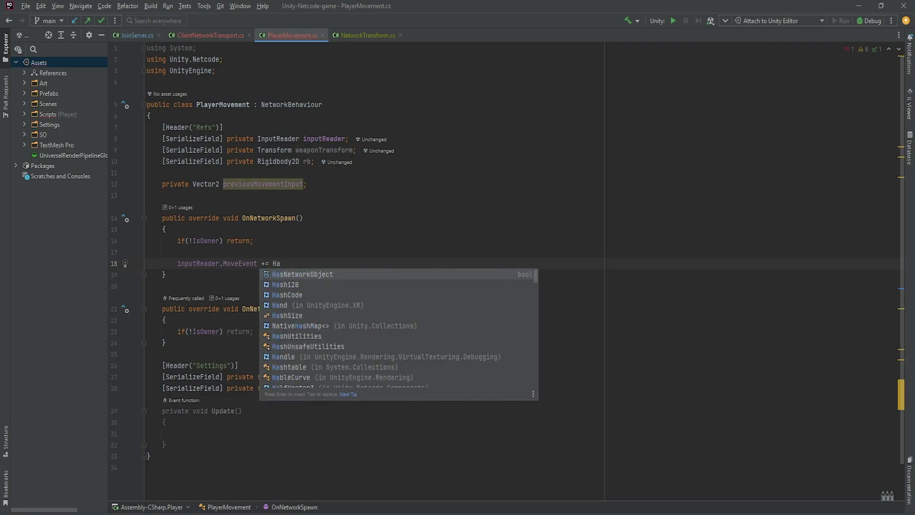
pyautogui.write('ndleMove;')
pyautogui.tripleClick(276, 264)
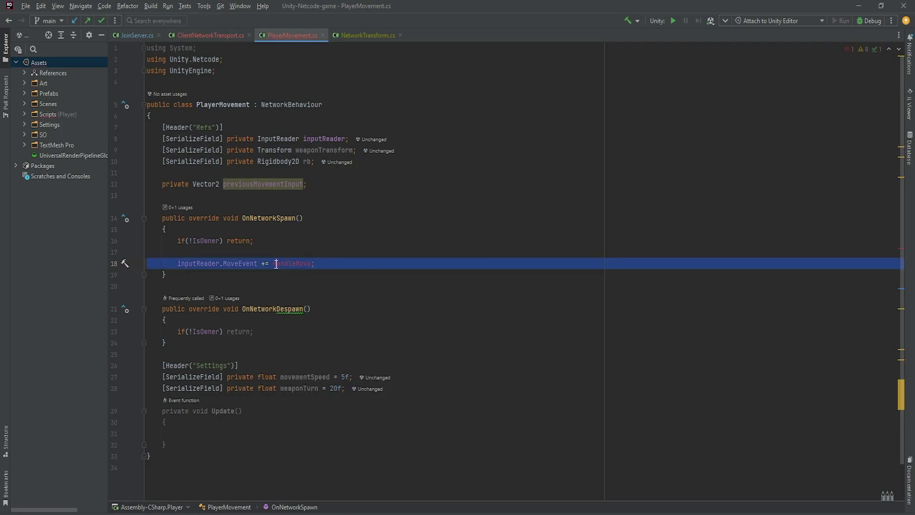
pyautogui.rightClick(300, 354)
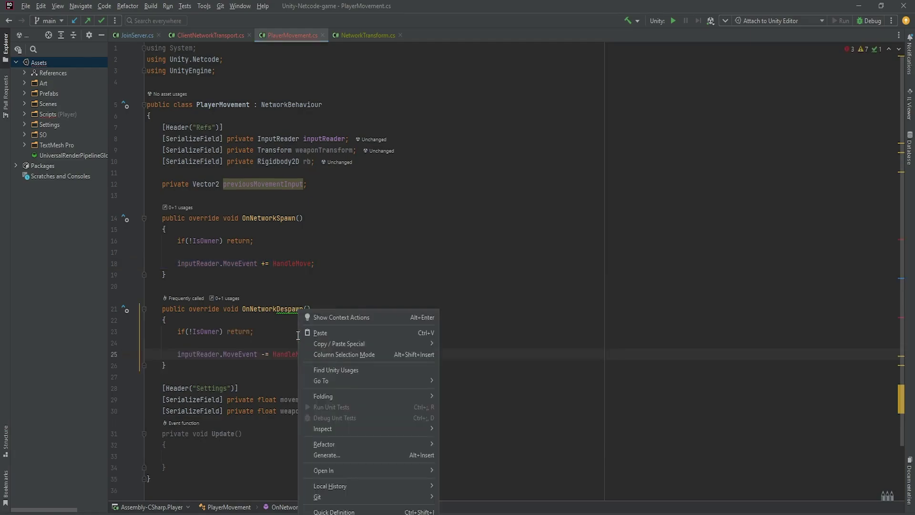
# Create the missing HandleMove method with a movementInput parameter
pyautogui.click(330, 316)
pyautogui.click(180, 368)
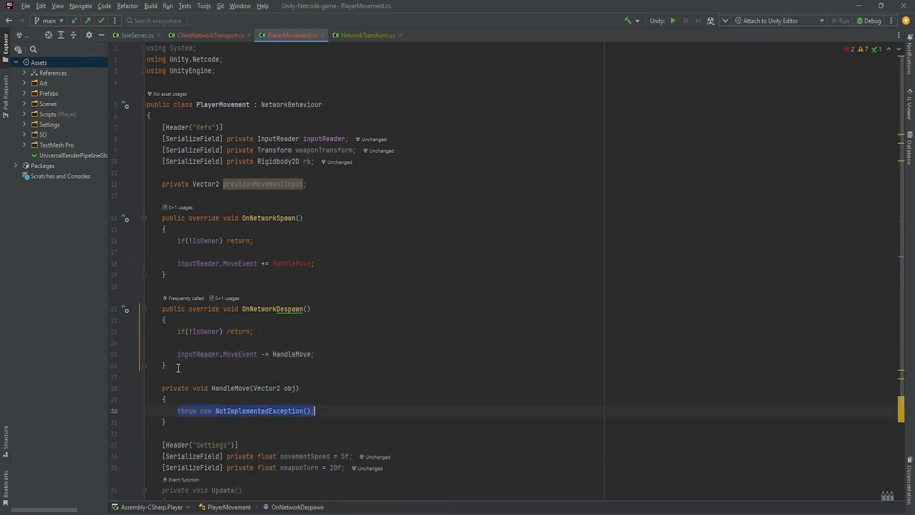
pyautogui.write('movementInput')
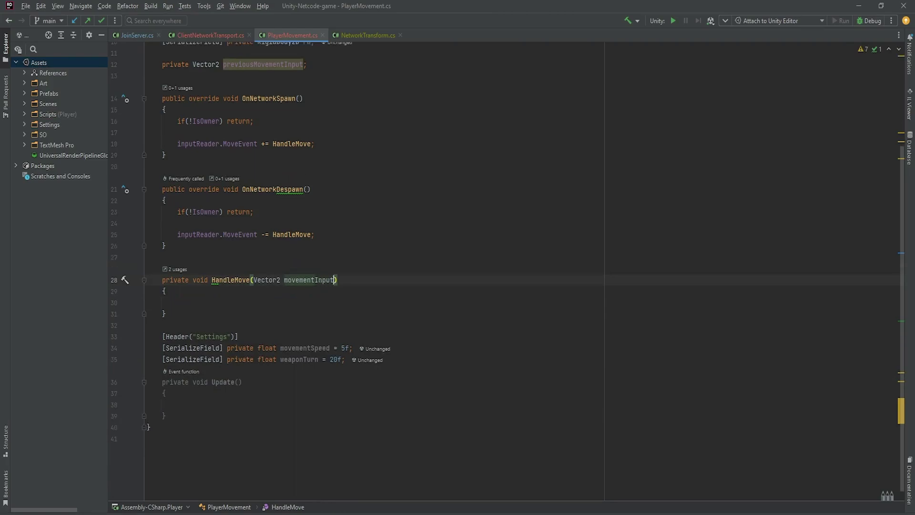
# Make HandleMove assign movementInput to previousMovementInput
pyautogui.click(177, 302)
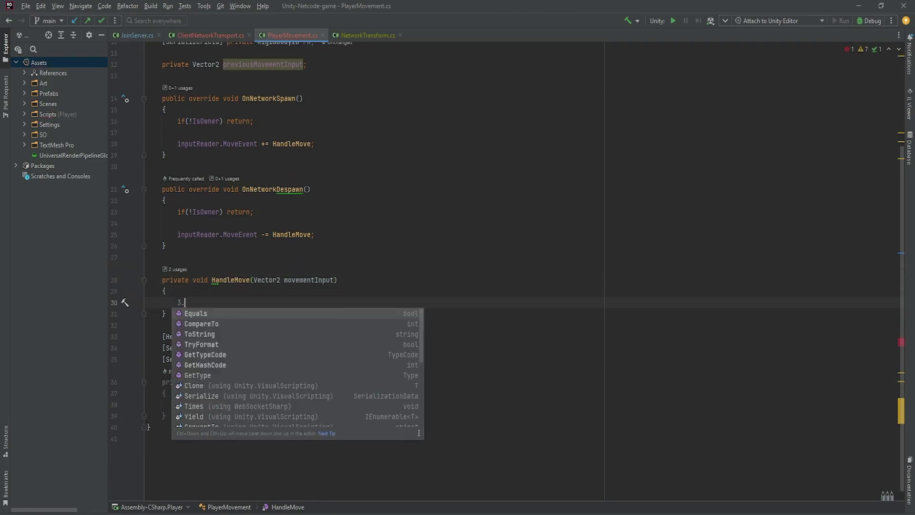
pyautogui.write('prem')
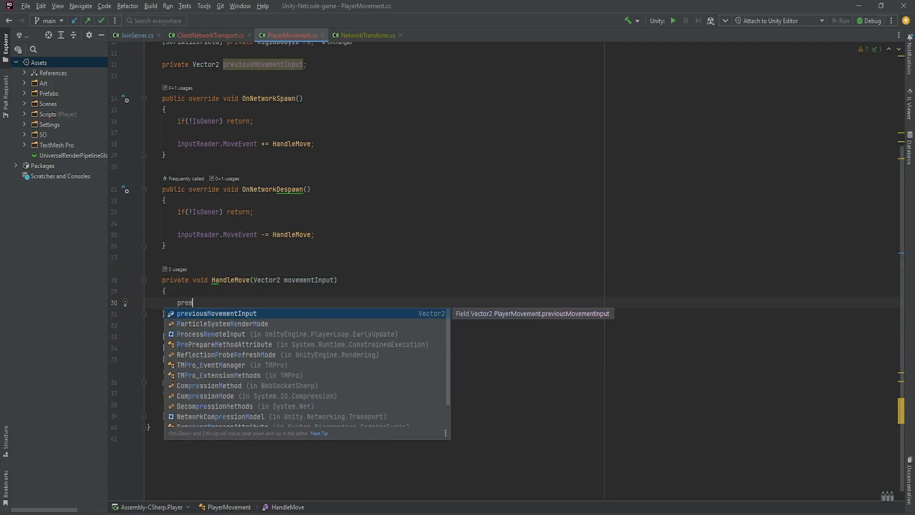
pyautogui.press('Return')
pyautogui.write('= m')
pyautogui.press('Return')
pyautogui.write(';')
pyautogui.click(181, 450)
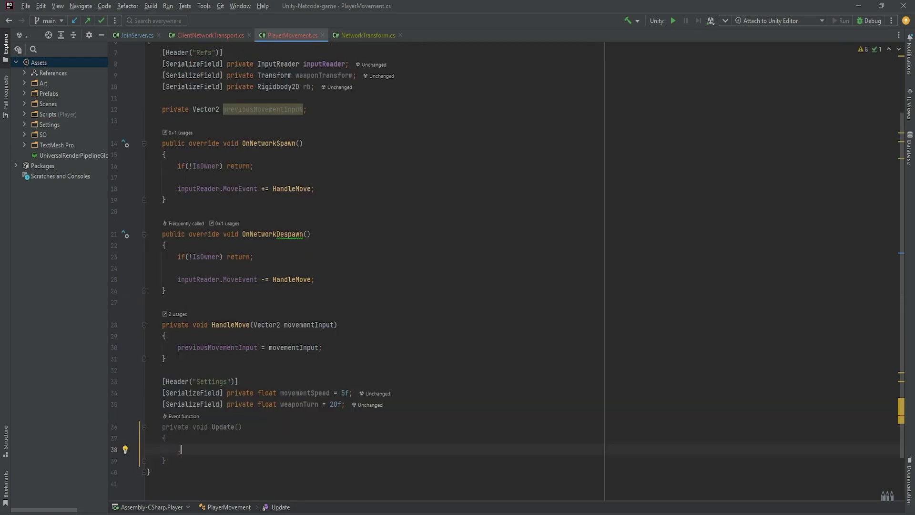
pyautogui.scroll(3, 187, 331)
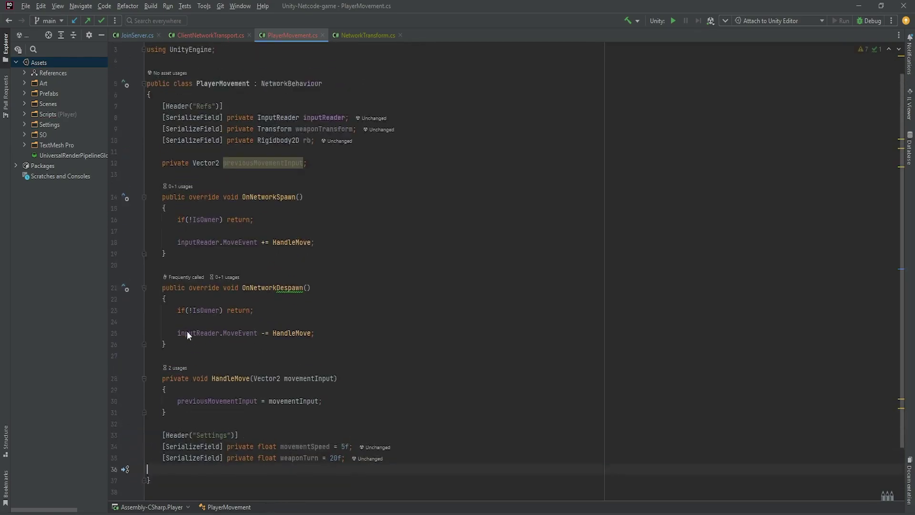
pyautogui.click(187, 184)
# Add an Update method after OnNetworkDespawn that starts with if(!IsOwner) return;
pyautogui.press('Return')
pyautogui.press('Return')
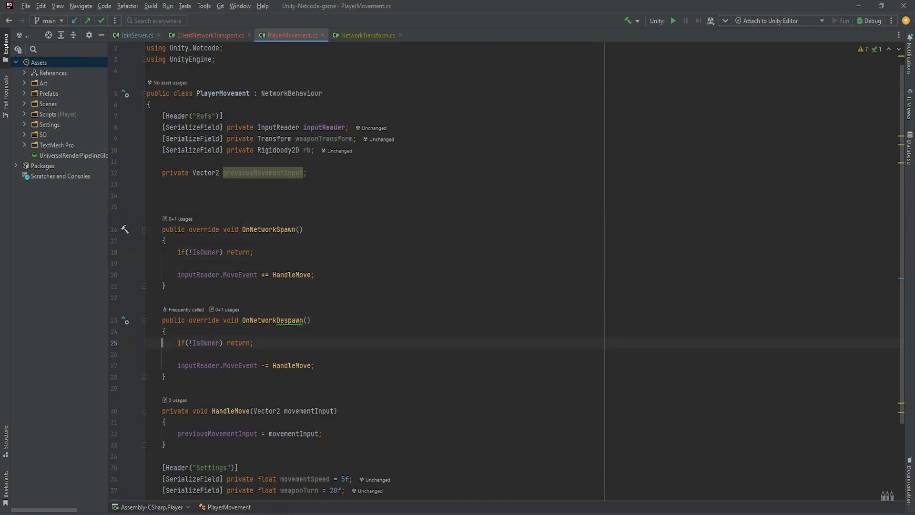
pyautogui.press('Down')
pyautogui.press('Down')
pyautogui.press('Down')
pyautogui.press('Down')
pyautogui.write('Update')
pyautogui.press('Return')
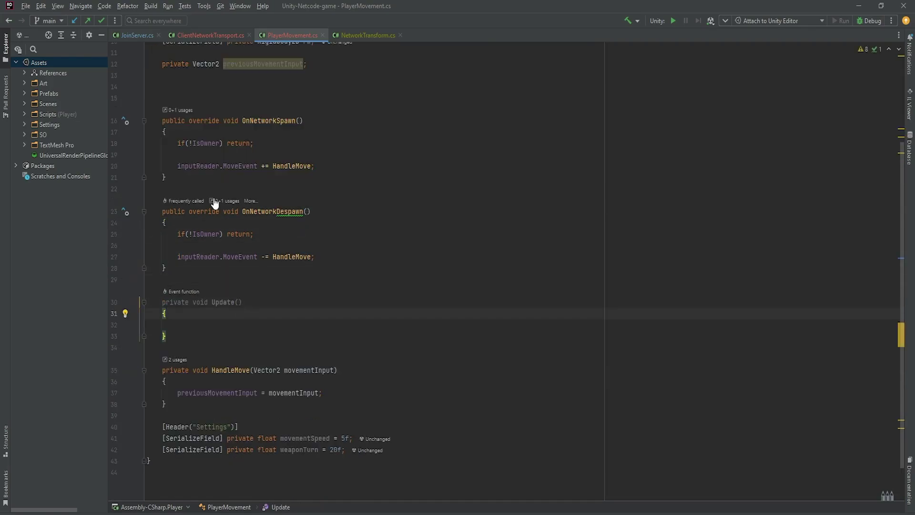
pyautogui.press('Down')
pyautogui.write('if(!IsOwner) ret')
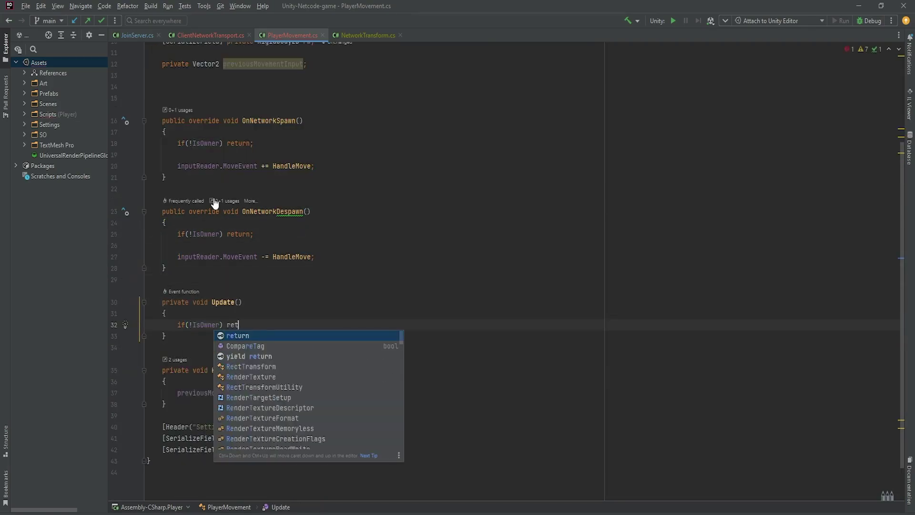
pyautogui.write('urn.')
pyautogui.press('BackSpace')
pyautogui.write(';')
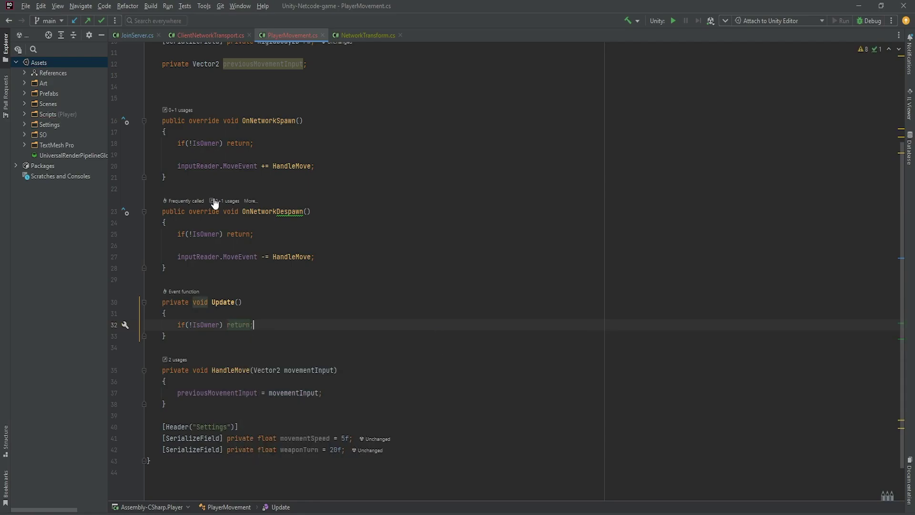
pyautogui.press('Return')
pyautogui.press('Return')
# Declare a float zRotation and call weaponTransform.Rotate(0f, 0f, zRotation) in Update
pyautogui.write('weap')
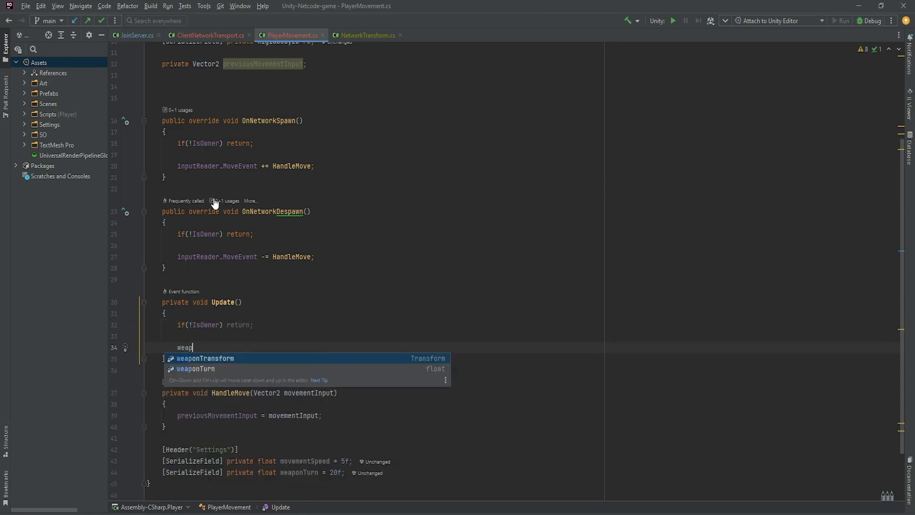
pyautogui.write('onTransform.Rotate();')
pyautogui.press('Home')
pyautogui.press('Return')
pyautogui.press('Up')
pyautogui.write('float zRotation')
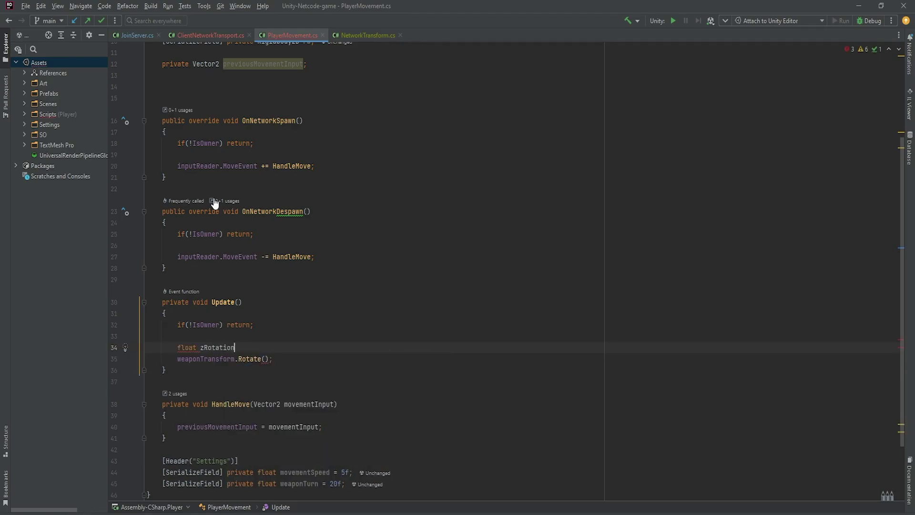
pyautogui.write("'")
pyautogui.press('BackSpace')
pyautogui.write(';')
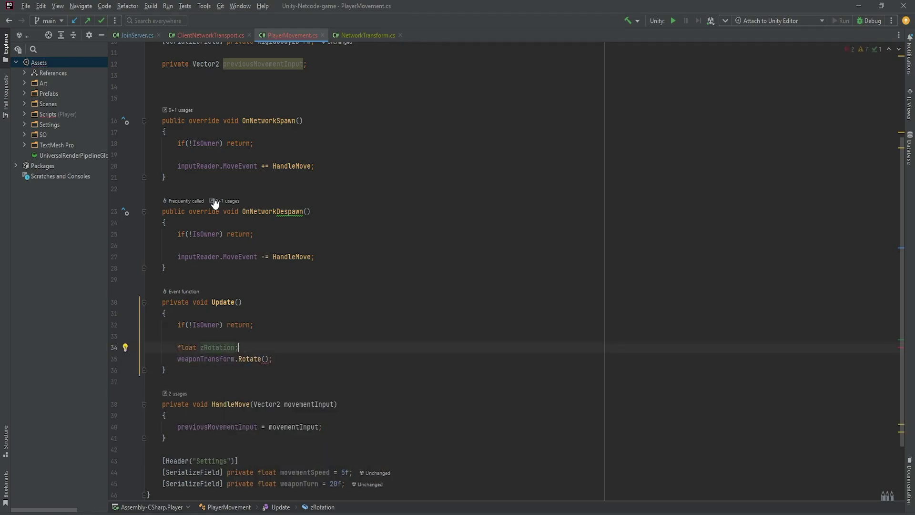
pyautogui.press('Down')
pyautogui.write('0f,')
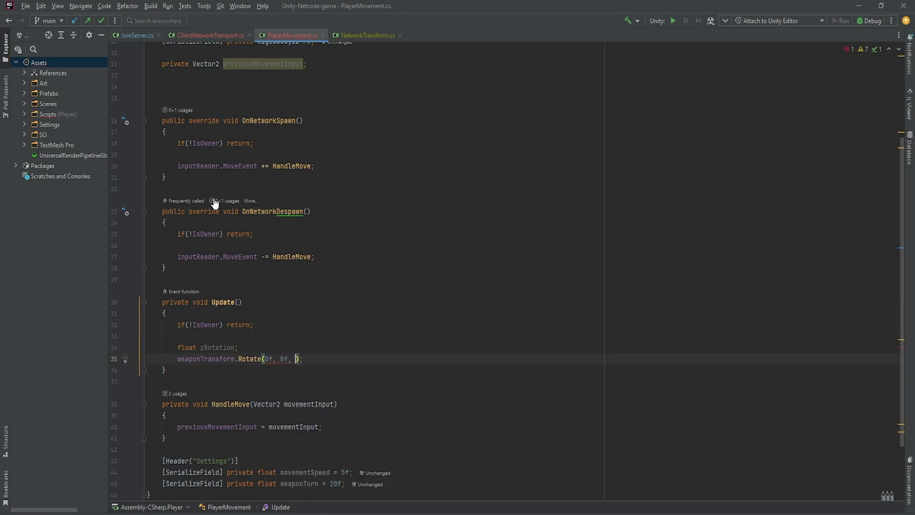
pyautogui.write(' z')
pyautogui.write('Ro')
pyautogui.press('Return')
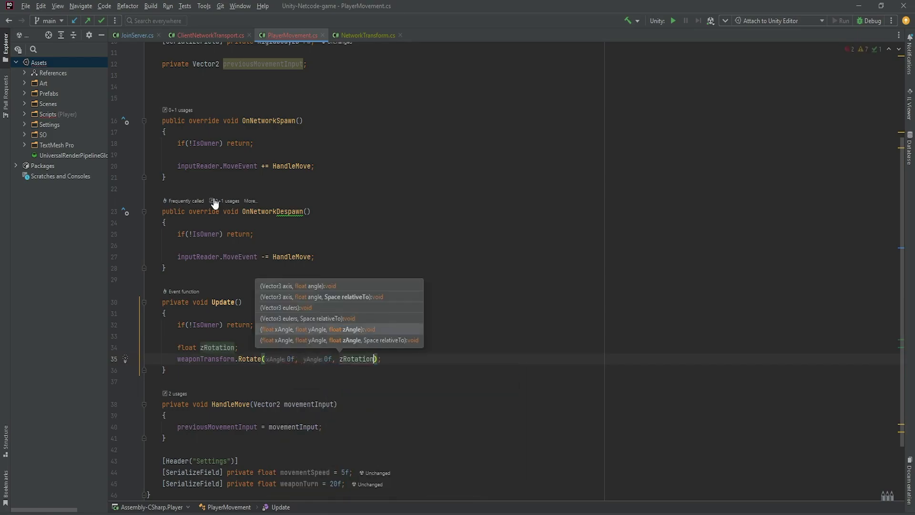
# Set zRotation to previousMovementInput.x * -turningRate * Time.deltaTime
pyautogui.scroll(3, 214, 203)
pyautogui.click(241, 427)
pyautogui.write('= prev')
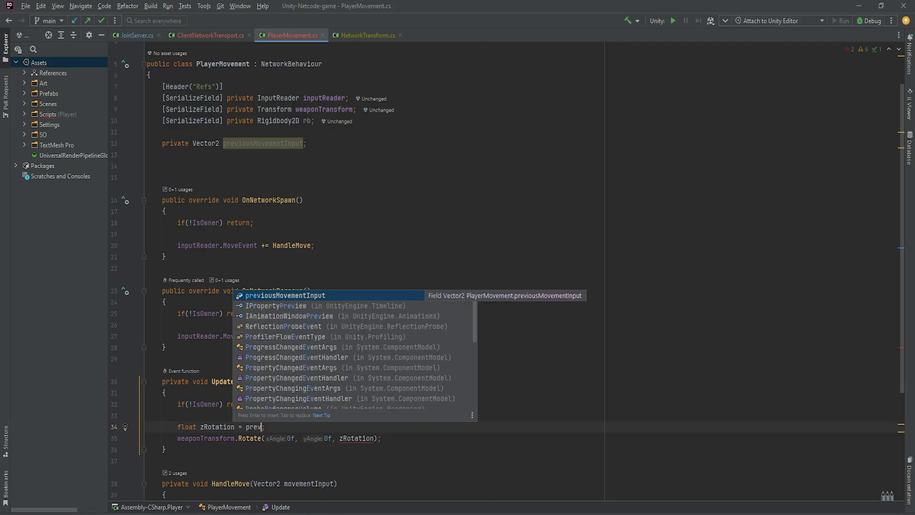
pyautogui.press('Return')
pyautogui.write('.x.')
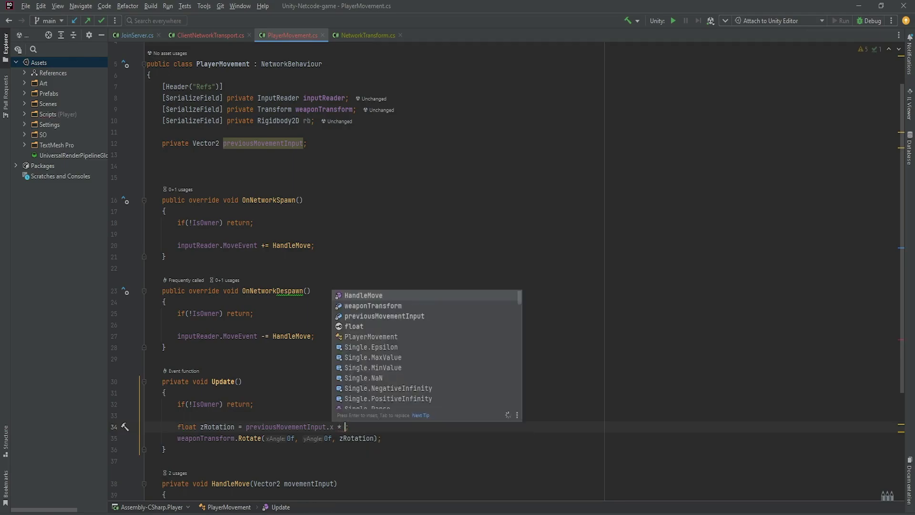
pyautogui.write(' -')
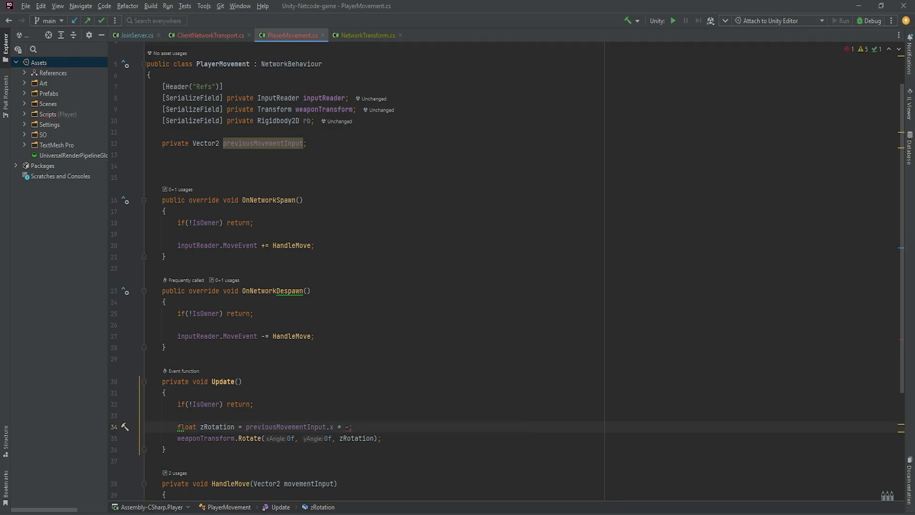
pyautogui.write('turningRate * Time.d')
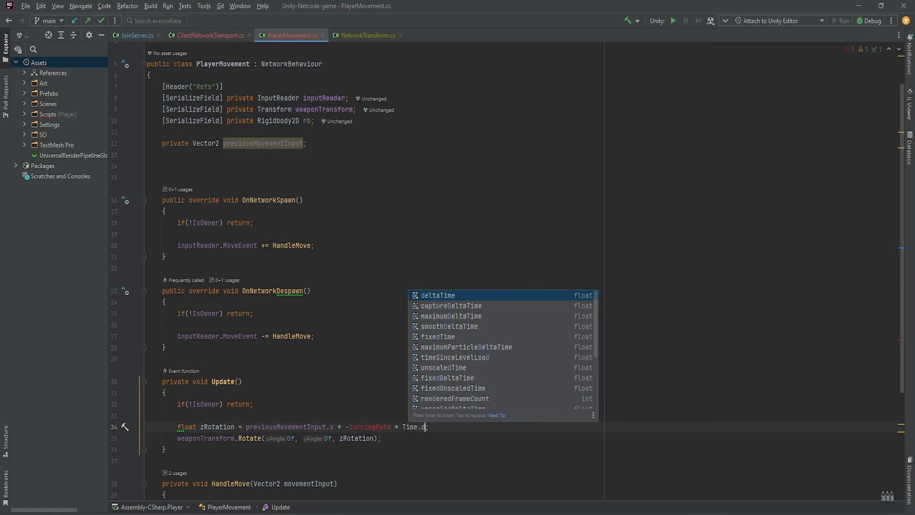
pyautogui.press('Return')
# Create a serialized float field for turningRate
pyautogui.click(303, 143)
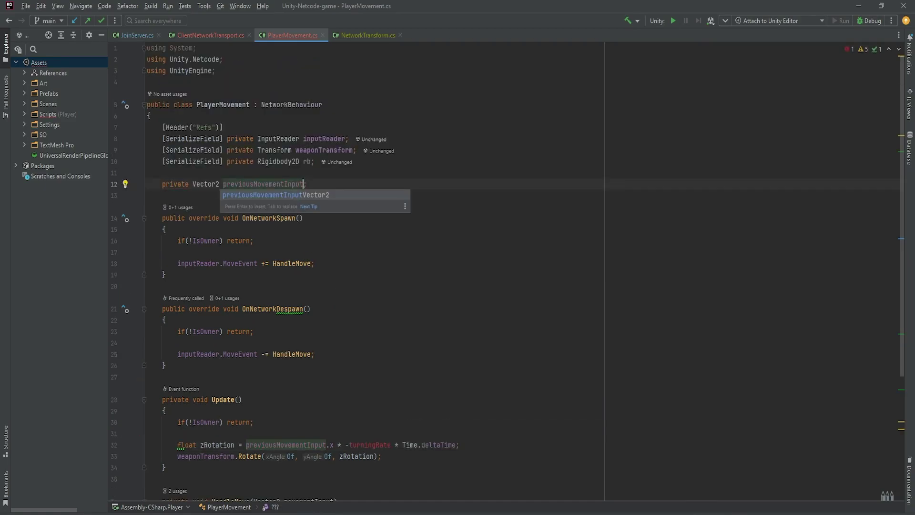
pyautogui.press('Return')
pyautogui.press('Return')
pyautogui.write('f;')
pyautogui.press('Home')
pyautogui.write('[')
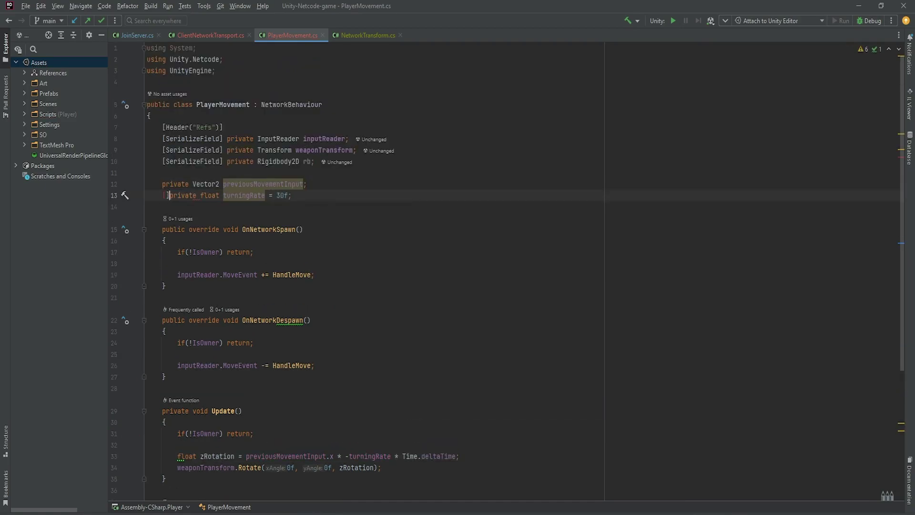
pyautogui.write('Ser')
pyautogui.press('Return')
pyautogui.press('Down')
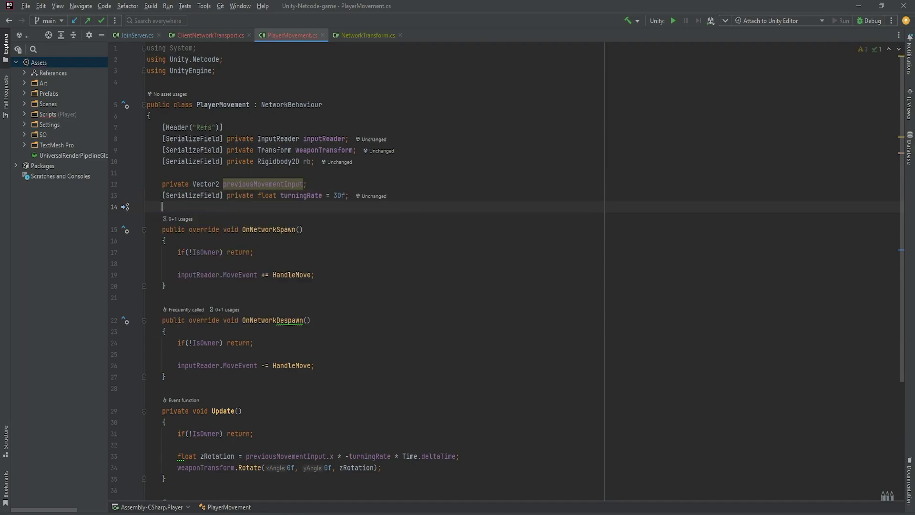
pyautogui.press('Return')
# Remove the redundant turningRate field and use the existing weaponTurn setting in the rotation formula
pyautogui.write('[Header("Settings")] [SerializeField] private float movementSpeed = 5f; [SerializeField] private float weaponTurn = 20f;')
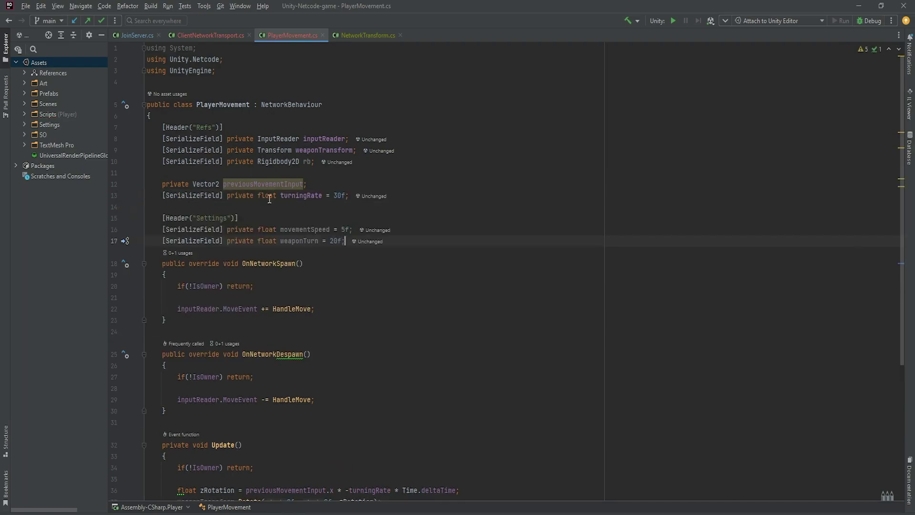
pyautogui.hotkey('ctrl', 'x')
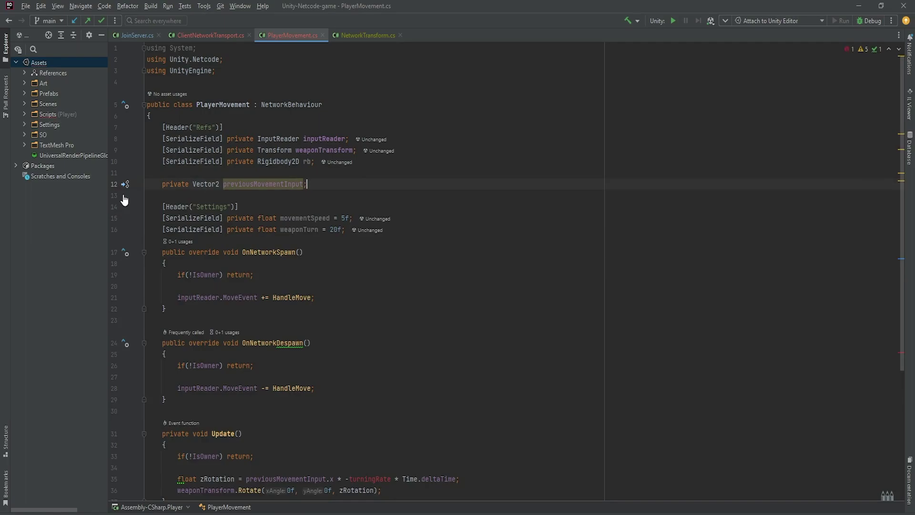
pyautogui.scroll(-5, 368, 305)
pyautogui.scroll(5, 391, 305)
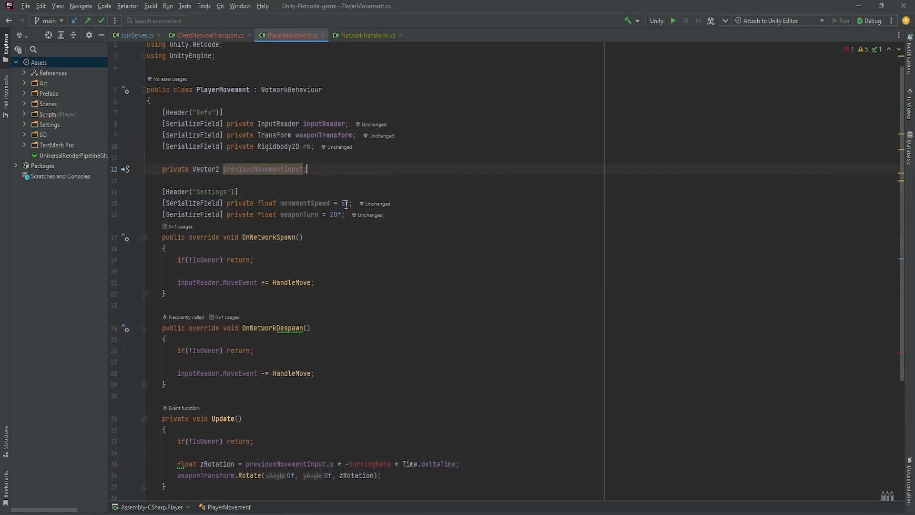
pyautogui.doubleClick(318, 229)
pyautogui.scroll(-5, 317, 229)
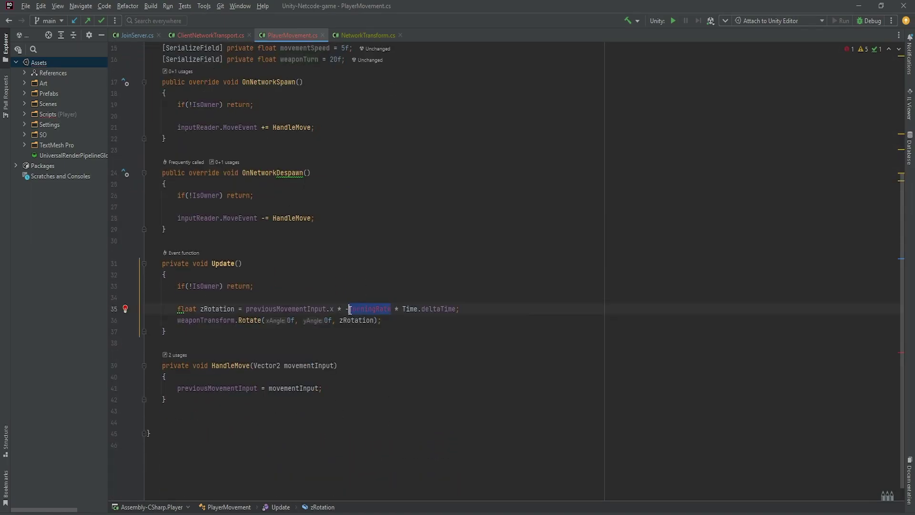
pyautogui.hotkey('alt', 'Tab')
pyautogui.scroll(-1, 734, 196)
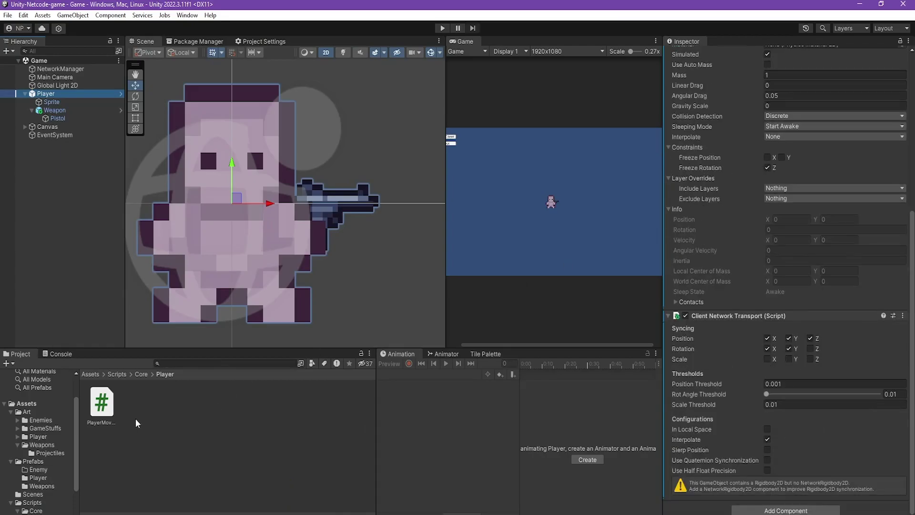
# Add the PlayerMovement script and a Network Rigidbody 2D component to the Player
pyautogui.moveTo(102, 403); pyautogui.dragTo(763, 493)
pyautogui.click(785, 511)
pyautogui.write('ne')
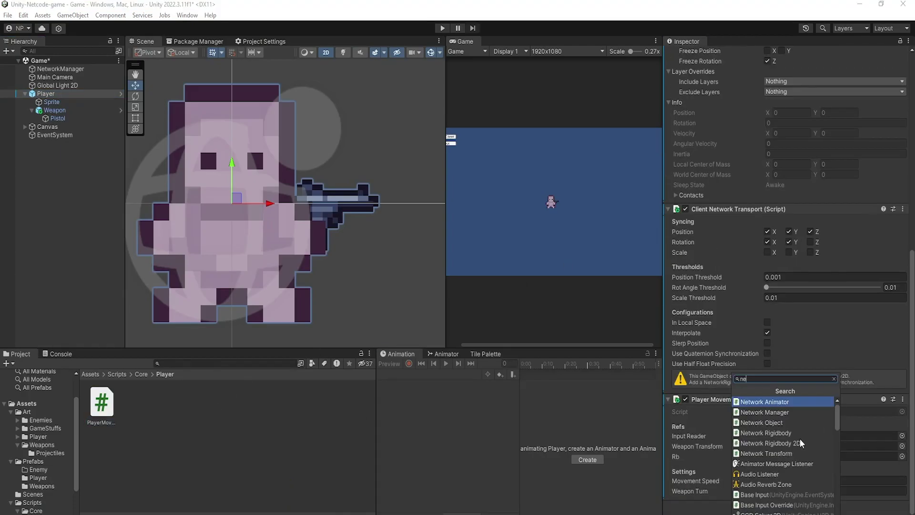
pyautogui.click(798, 441)
# Assign InputReader, the Weapon child and the Player's Rigidbody 2D to Player Movement, save, and enter Play mode
pyautogui.click(901, 420)
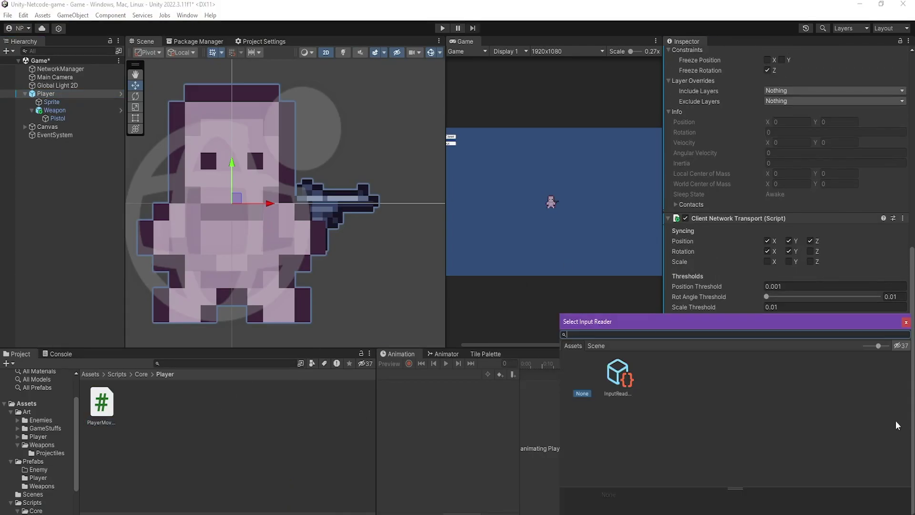
pyautogui.doubleClick(630, 376)
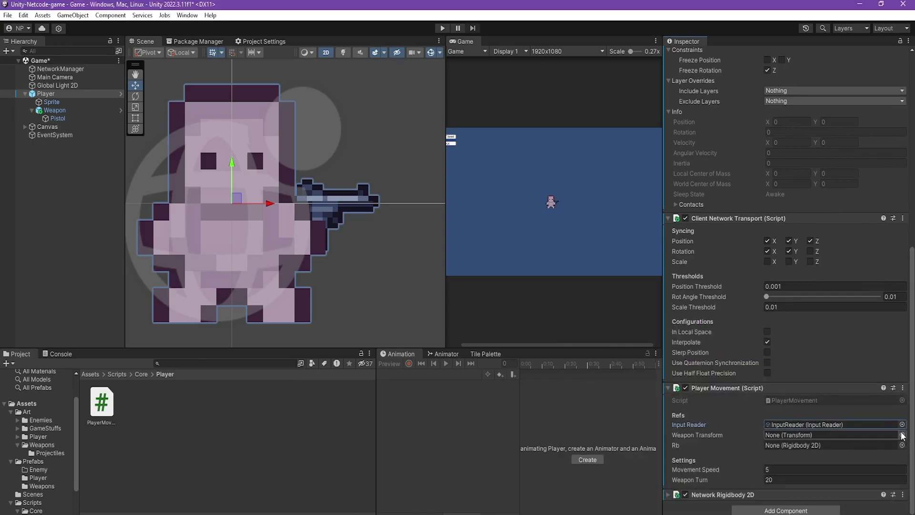
pyautogui.moveTo(55, 110); pyautogui.dragTo(778, 435)
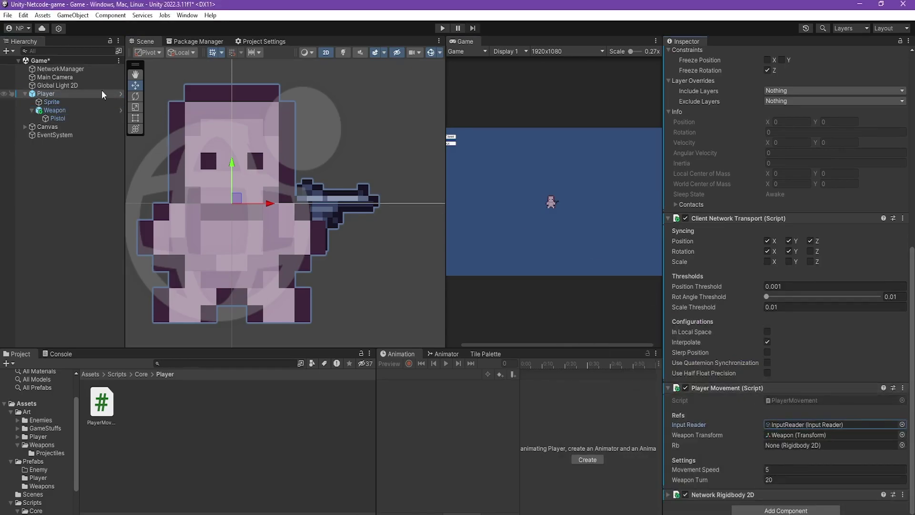
pyautogui.scroll(3, 778, 252)
pyautogui.moveTo(724, 132); pyautogui.dragTo(829, 445)
pyautogui.hotkey('ctrl', 's')
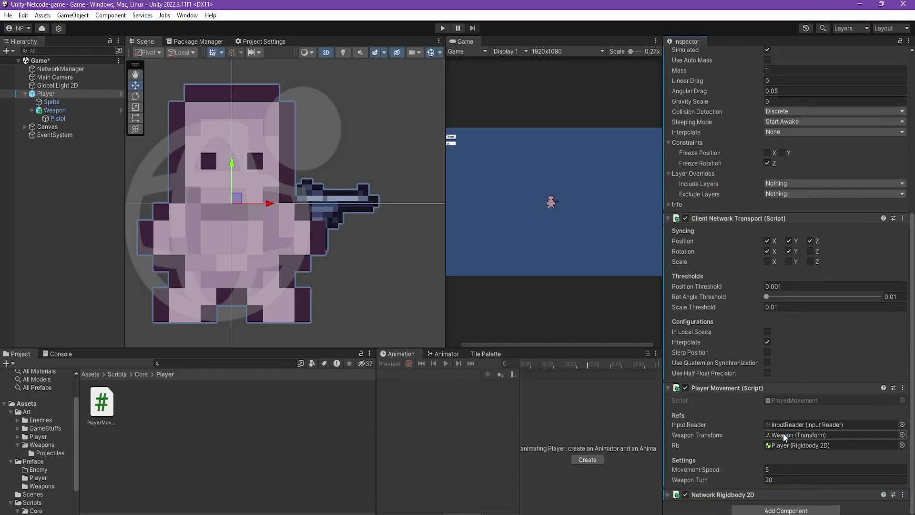
pyautogui.press('f')
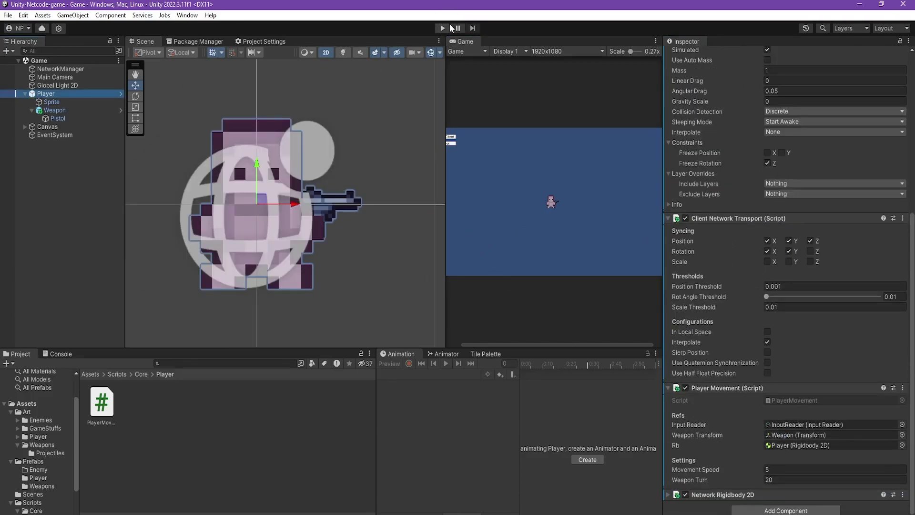
pyautogui.click(449, 28)
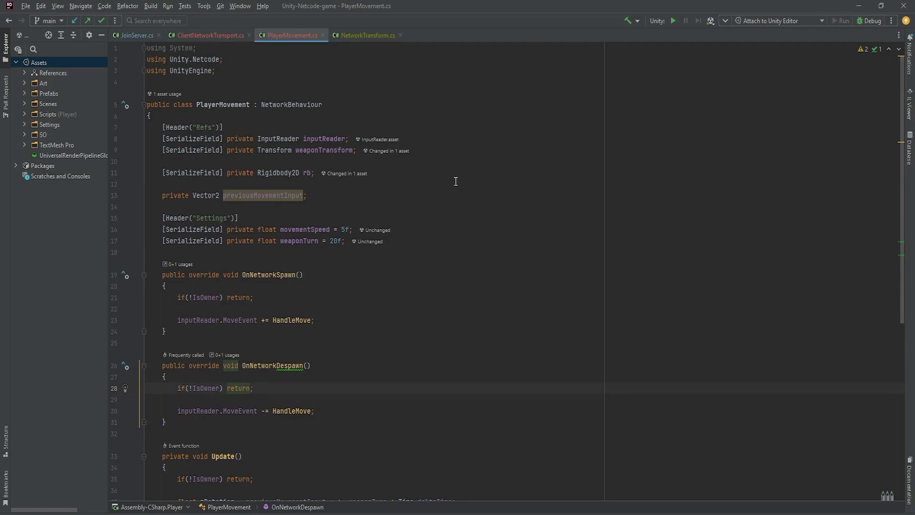
pyautogui.click(456, 181)
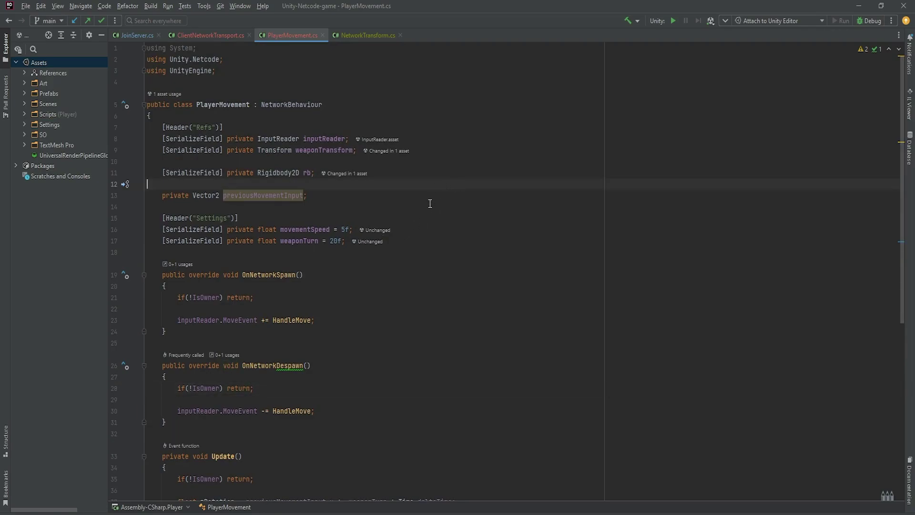
pyautogui.click(442, 173)
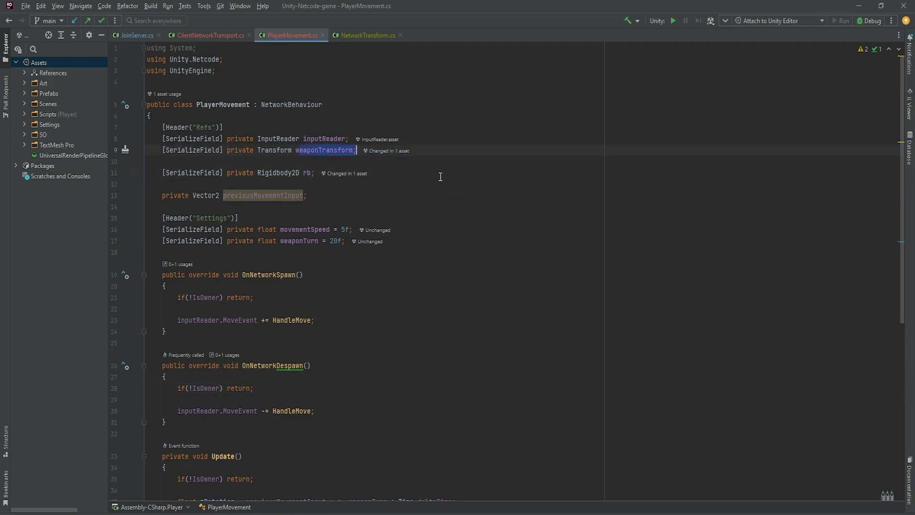
pyautogui.click(370, 167)
pyautogui.click(310, 240)
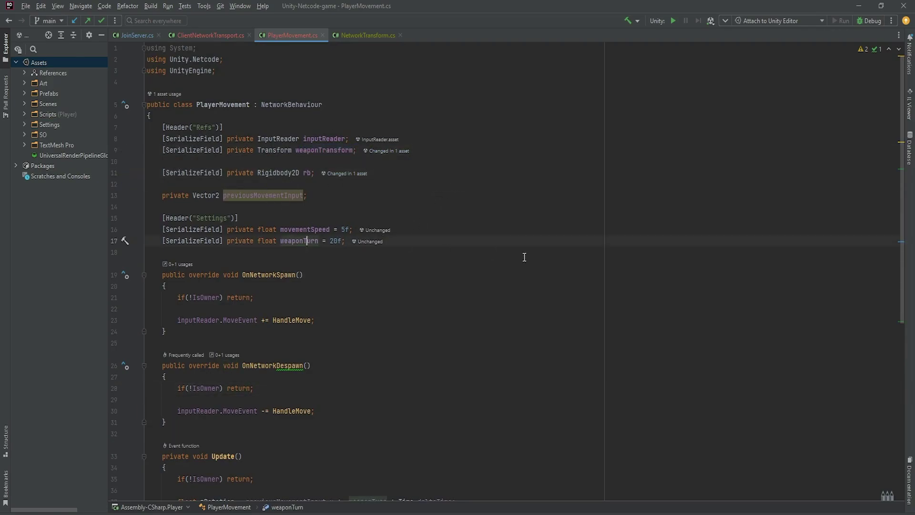
pyautogui.scroll(-4, 453, 266)
pyautogui.click(313, 240)
pyautogui.scroll(-4, 341, 287)
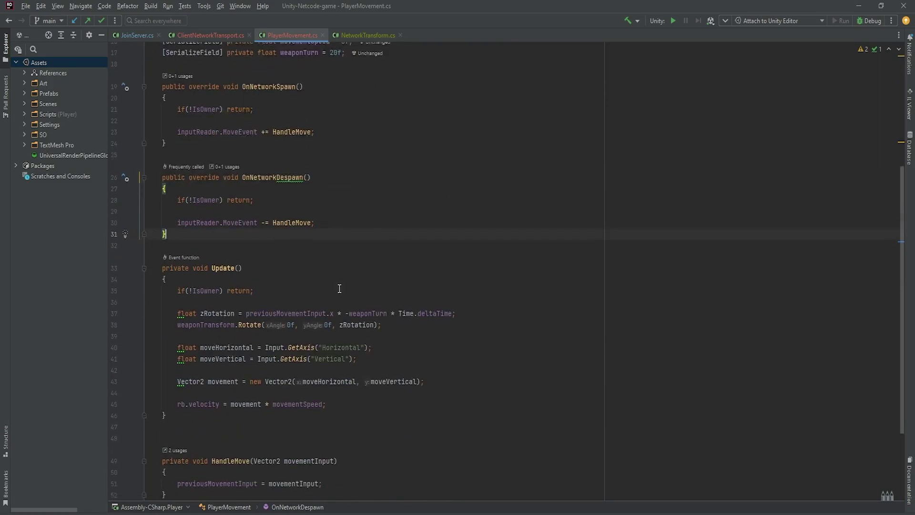
pyautogui.click(381, 348)
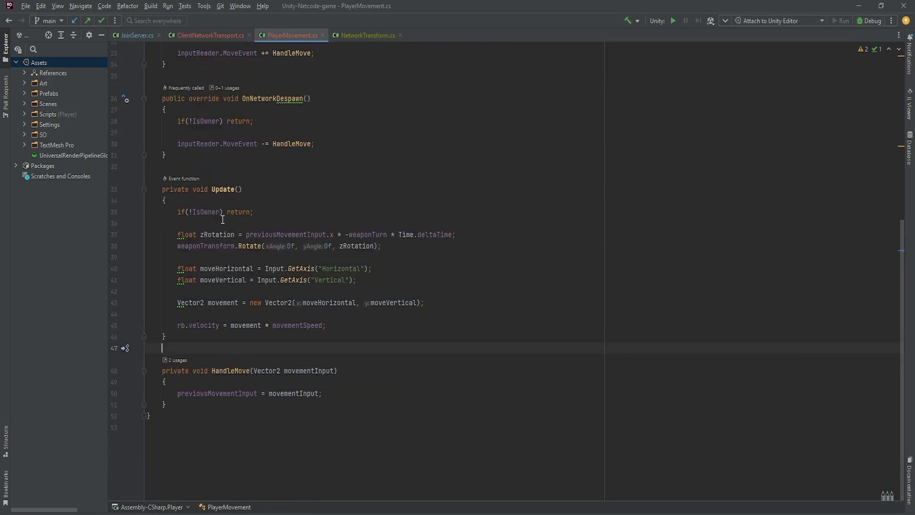
pyautogui.moveTo(215, 246); pyautogui.dragTo(195, 258)
pyautogui.click(179, 268)
pyautogui.press('End')
pyautogui.moveTo(257, 268); pyautogui.dragTo(342, 285)
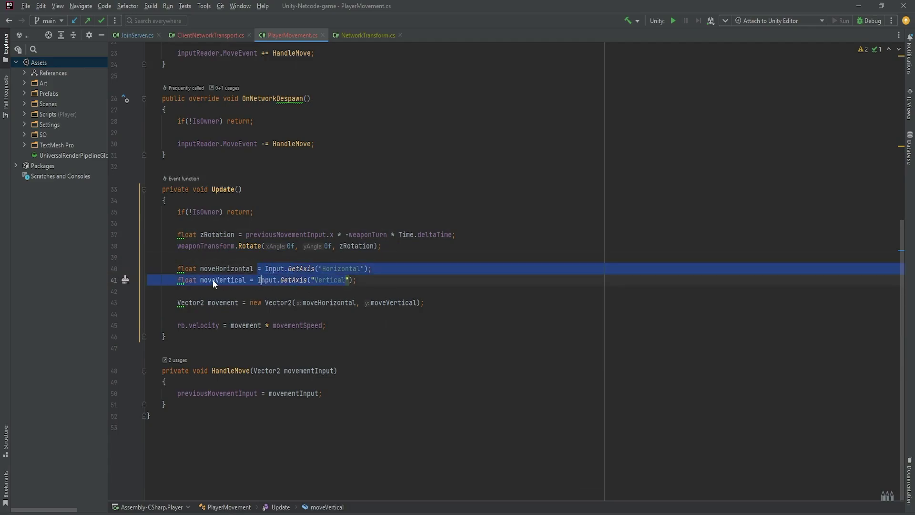
pyautogui.click(196, 279)
pyautogui.doubleClick(199, 269)
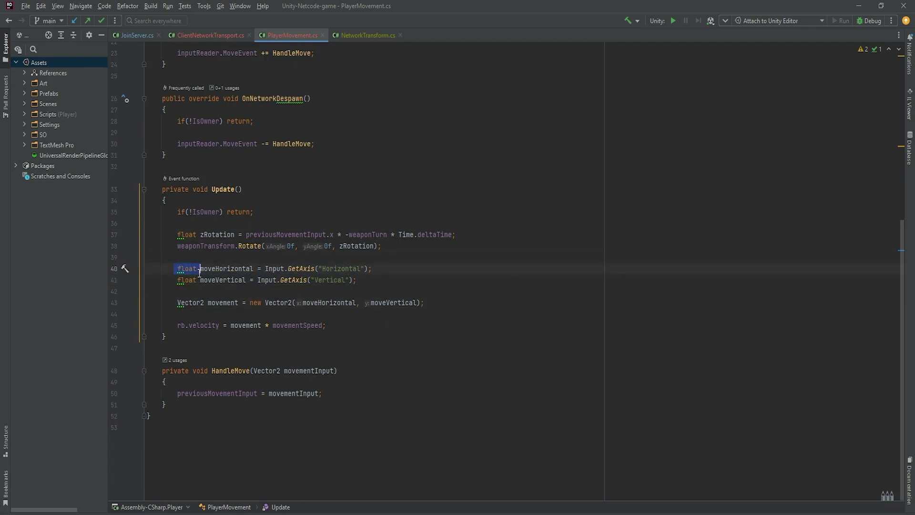
pyautogui.moveTo(178, 303); pyautogui.dragTo(365, 303)
pyautogui.click(206, 314)
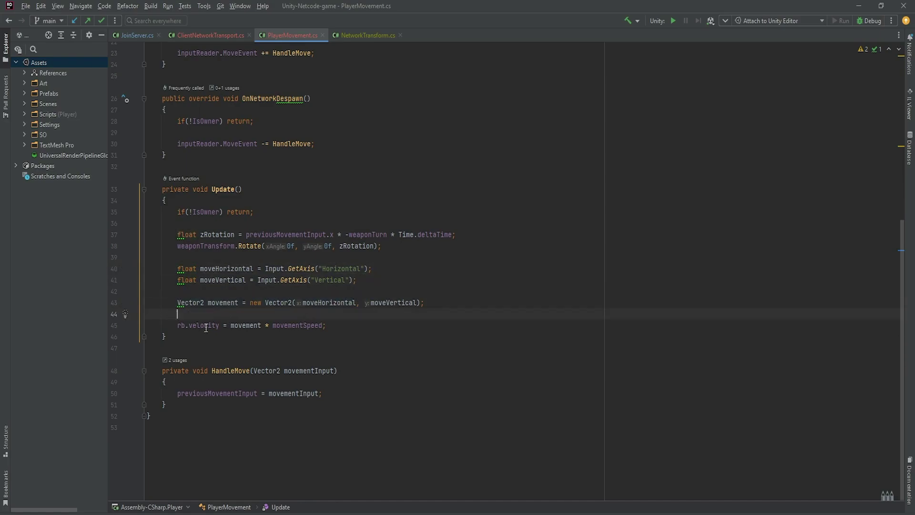
pyautogui.moveTo(166, 325); pyautogui.dragTo(340, 330)
# Back in Unity's Play mode, move the player around with the WASD keys
pyautogui.click(351, 325)
pyautogui.hotkey('alt', 'Tab')
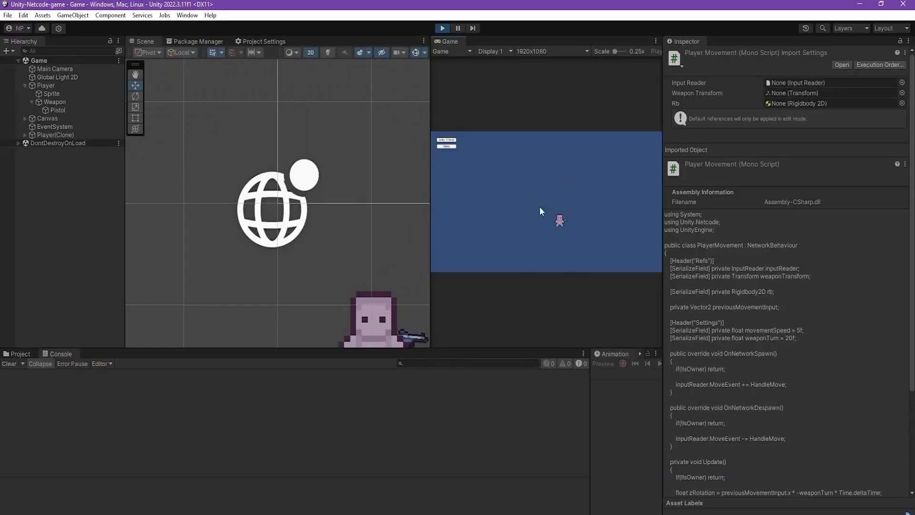
pyautogui.hotkey('w', 'a')
pyautogui.hotkey('s', 'd')
pyautogui.press('w')
pyautogui.press('s')
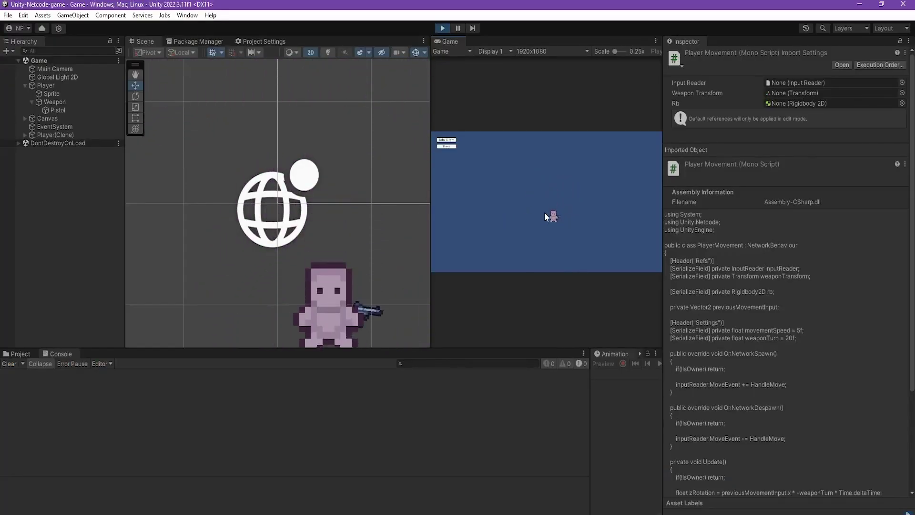
pyautogui.press('w')
pyautogui.hotkey('s', 'a')
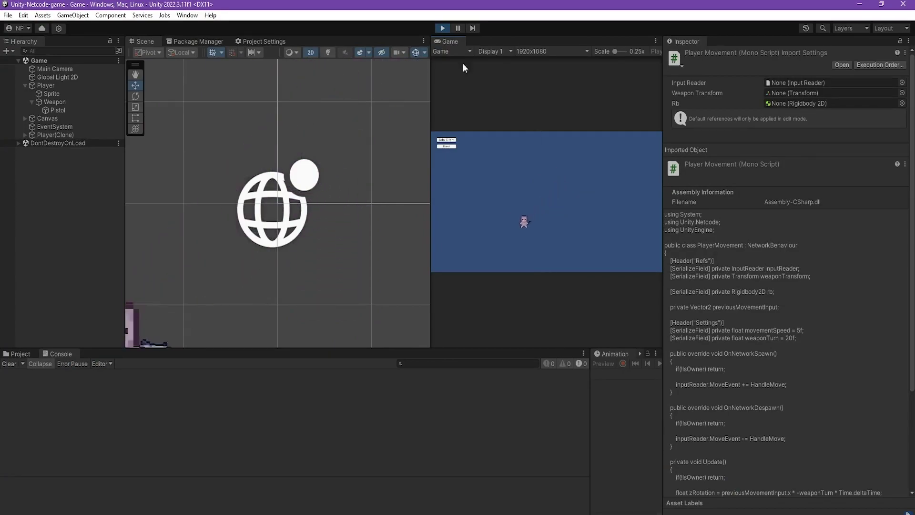
# Maximize the Game view, keep test-moving the player with WASD, then stop Play mode
pyautogui.doubleClick(451, 42)
pyautogui.press('w')
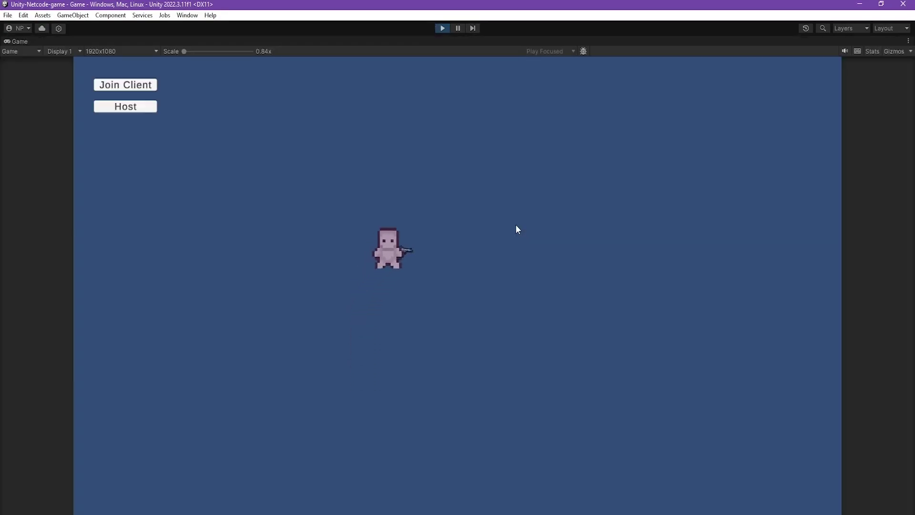
pyautogui.press('d')
pyautogui.press('s')
pyautogui.press('a')
pyautogui.press('w')
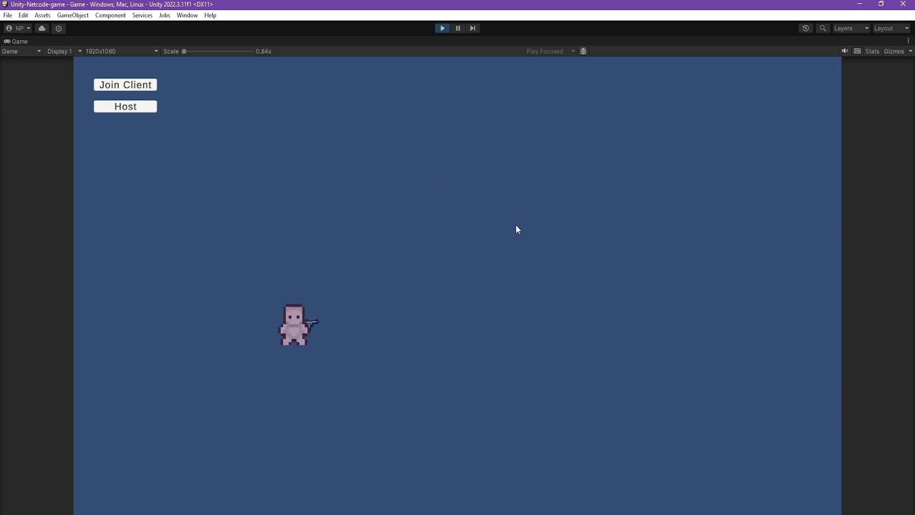
pyautogui.press('w')
pyautogui.press('s')
pyautogui.press('d')
pyautogui.press('w')
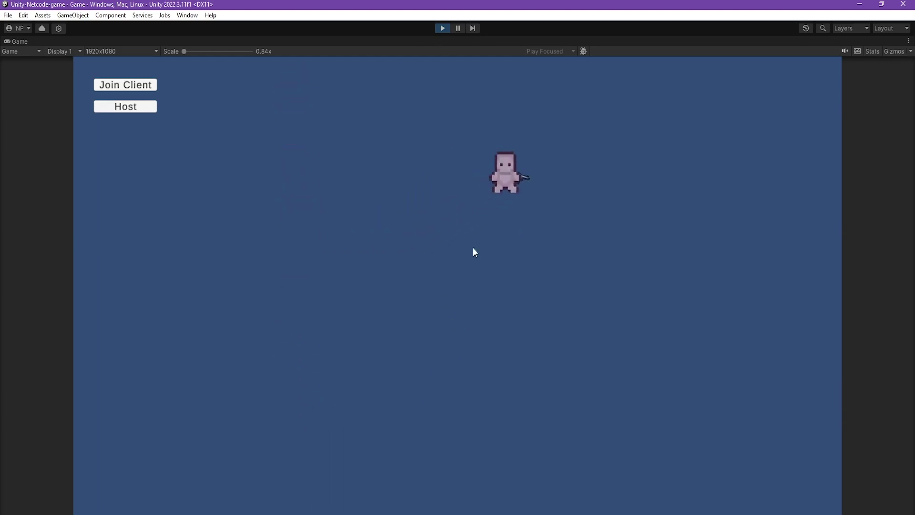
pyautogui.press('w')
pyautogui.press('a')
pyautogui.hotkey('ctrl', 'p')
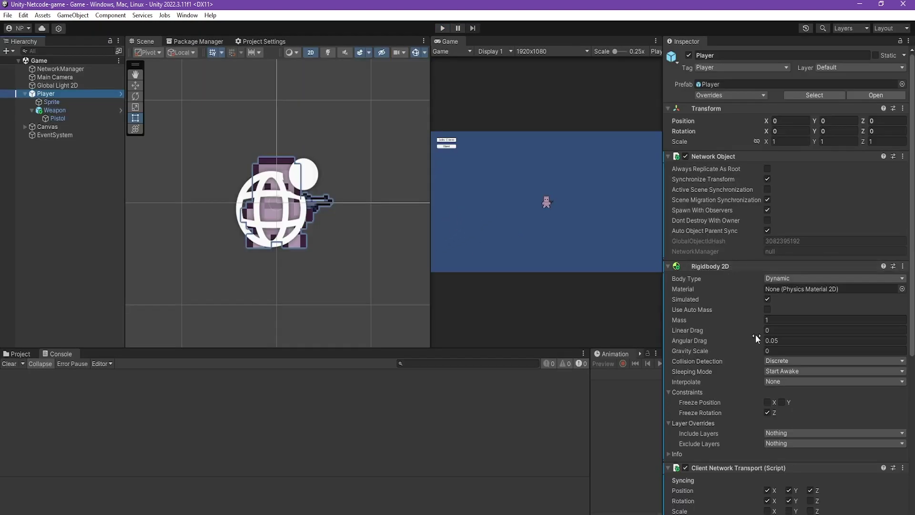
# Set the Player's Rigidbody 2D Interpolate to Interpolate and start File > Build And Run
pyautogui.click(793, 374)
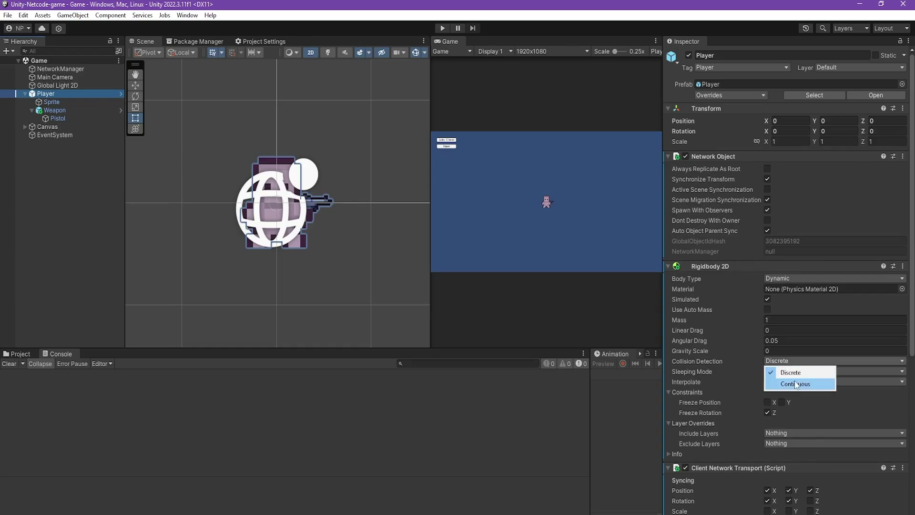
pyautogui.click(786, 382)
pyautogui.click(786, 409)
pyautogui.hotkey('ctrl', 'p')
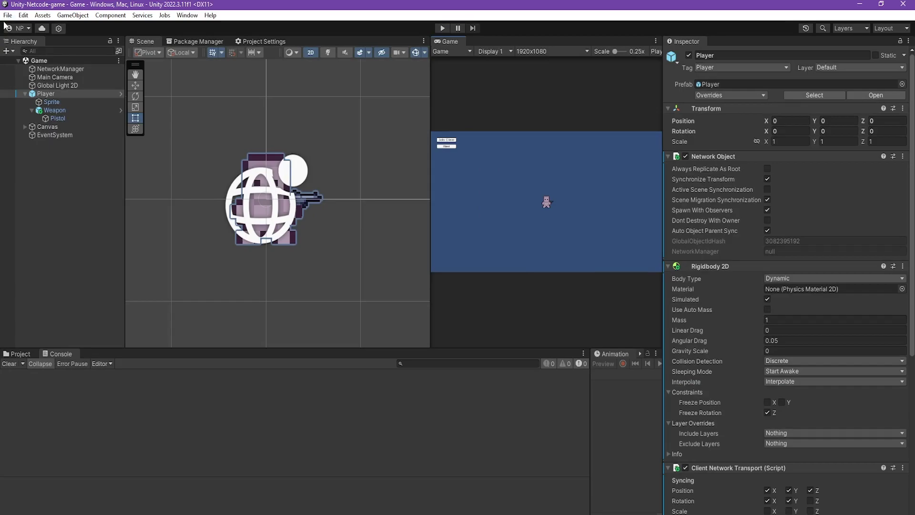
pyautogui.click(8, 15)
pyautogui.click(48, 149)
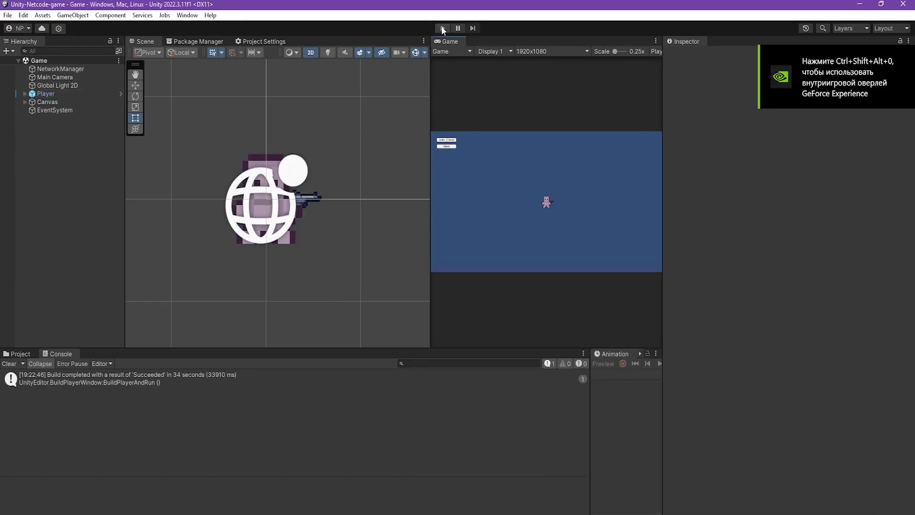
# Host in the editor, join as a client from the build, walk a player right and left, then stop Play mode
pyautogui.click(441, 26)
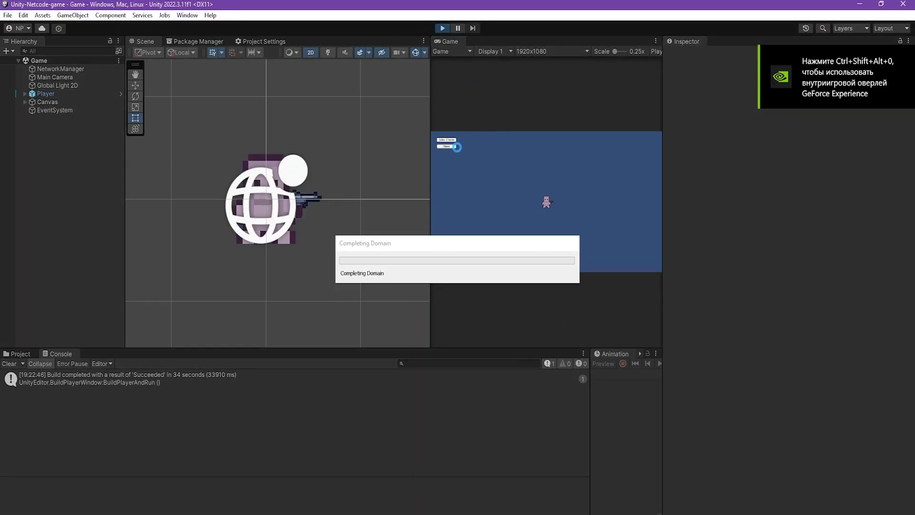
pyautogui.click(444, 301)
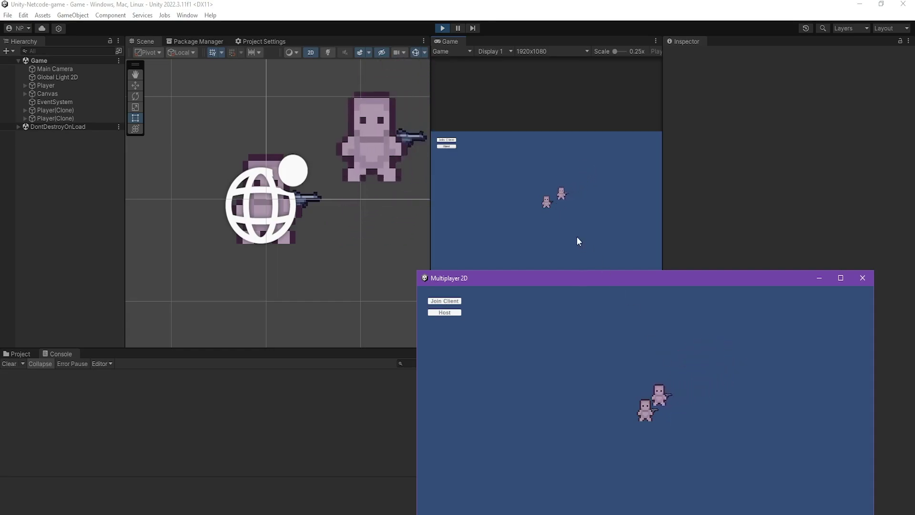
pyautogui.click(514, 218)
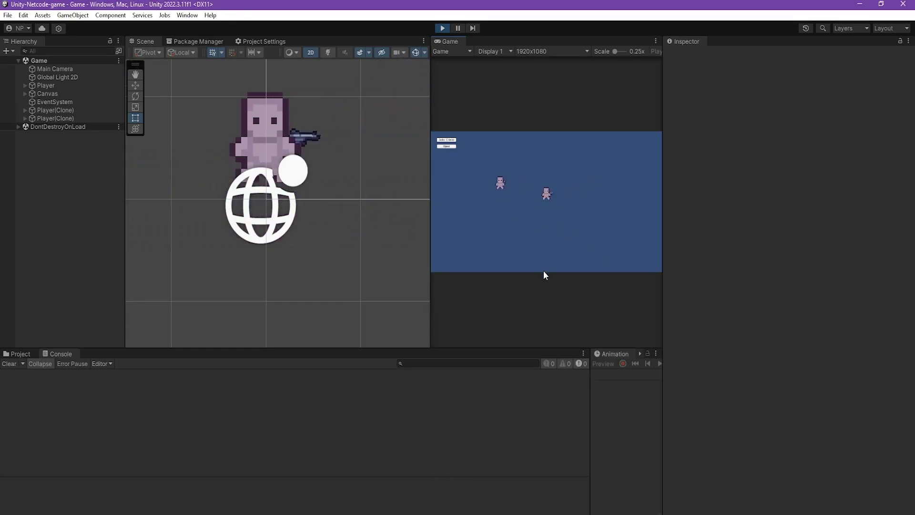
pyautogui.hotkey('alt', 'Tab')
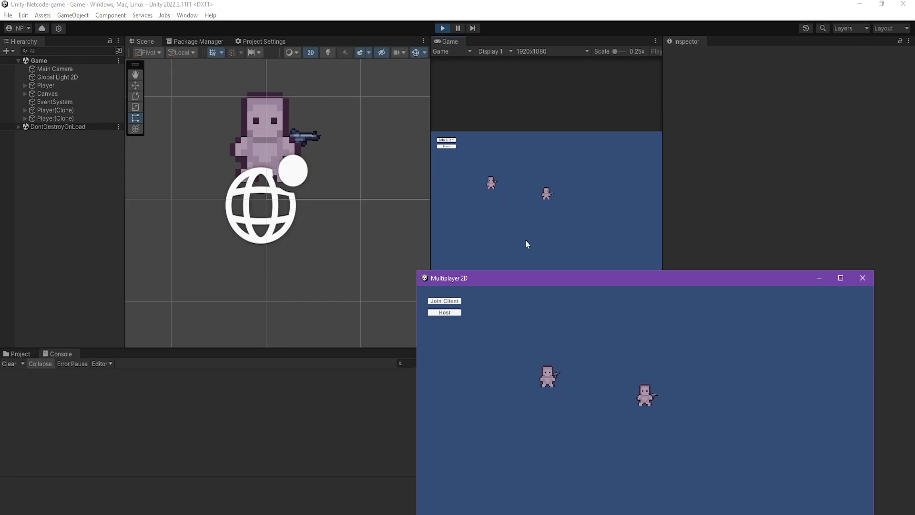
pyautogui.moveTo(533, 285); pyautogui.dragTo(552, 273)
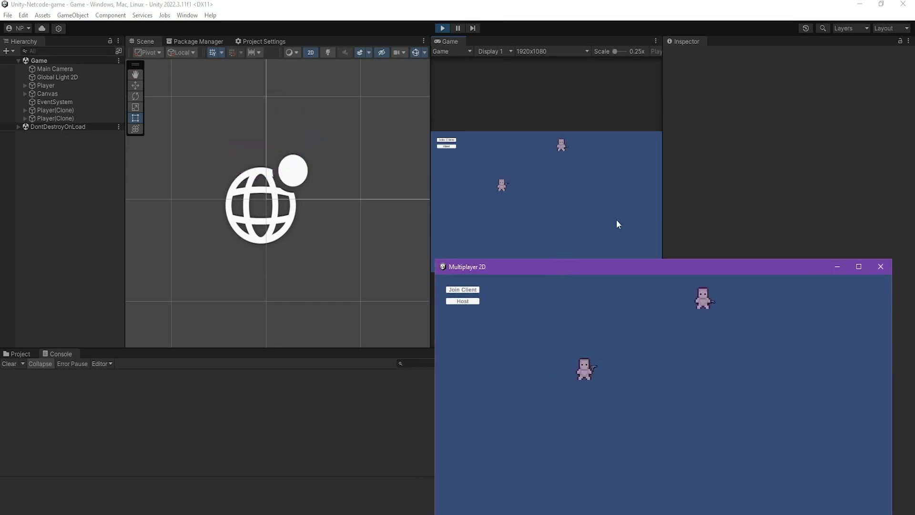
pyautogui.press('d')
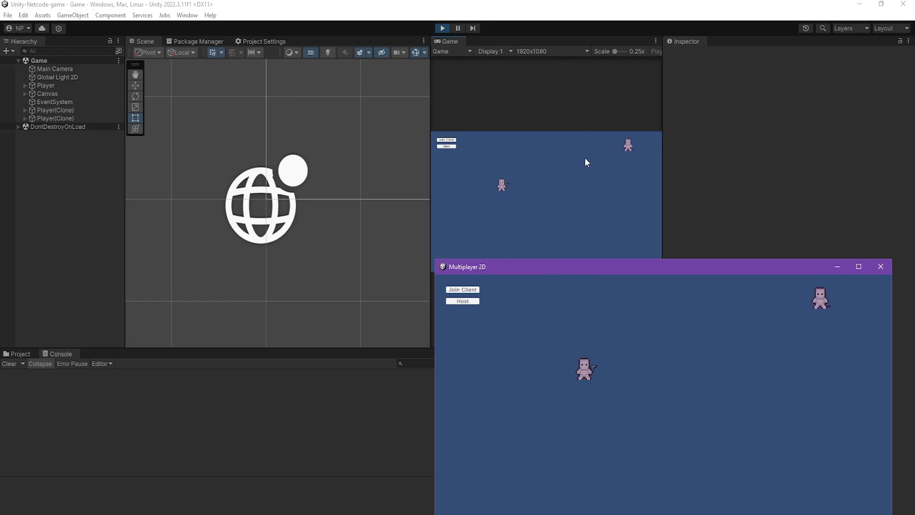
pyautogui.press('a')
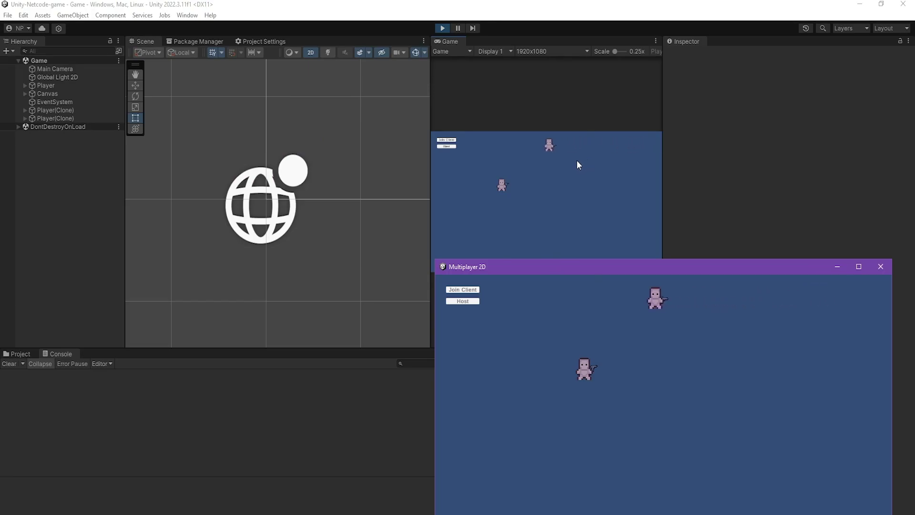
pyautogui.hotkey('ctrl', 'p')
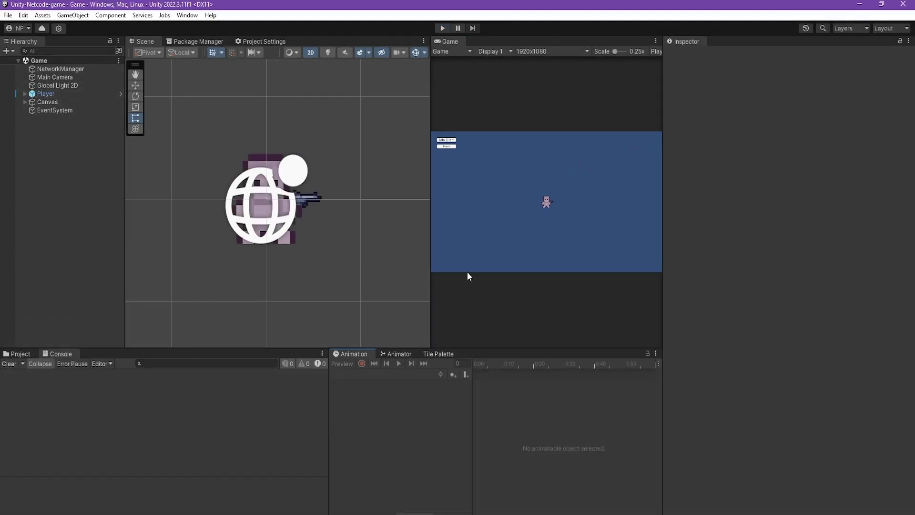
# Create a rectangular tilemap on a new Grid and name it Ground
pyautogui.rightClick(28, 145)
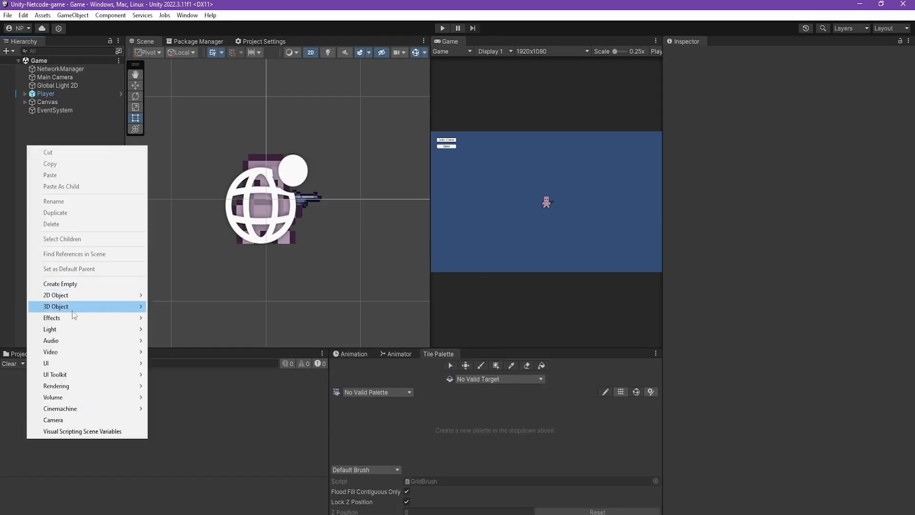
pyautogui.moveTo(71, 295)
pyautogui.moveTo(194, 298)
pyautogui.moveTo(202, 320)
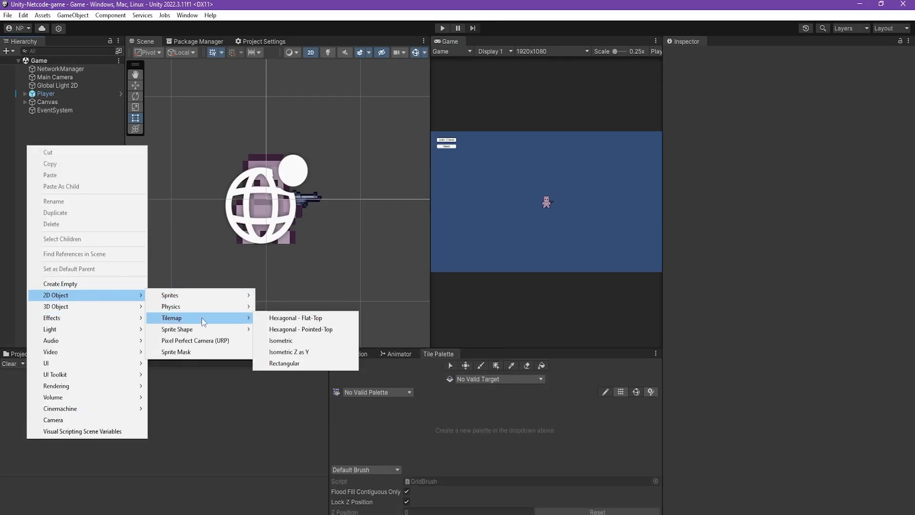
pyautogui.click(319, 363)
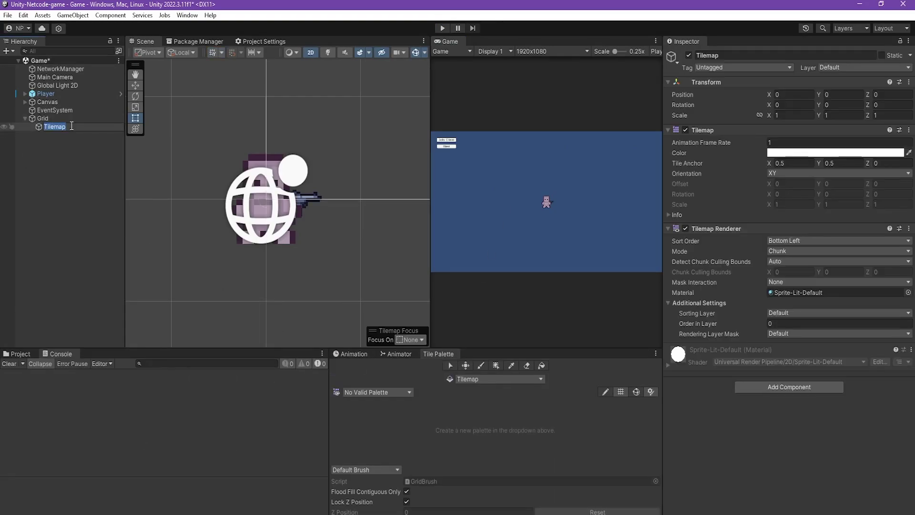
pyautogui.write('Ground')
pyautogui.press('Return')
# Duplicate the tilemap into Collisions and Stuffs, then save the scene
pyautogui.hotkey('ctrl', 'd')
pyautogui.press('F2')
pyautogui.write('Collisions')
pyautogui.press('Return')
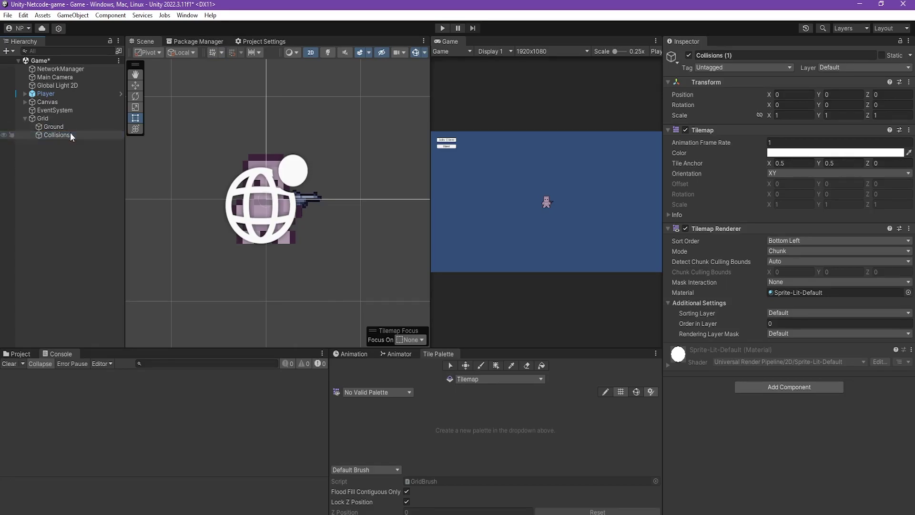
pyautogui.hotkey('ctrl', 'd')
pyautogui.press('f')
pyautogui.press('F2')
pyautogui.write('Stu')
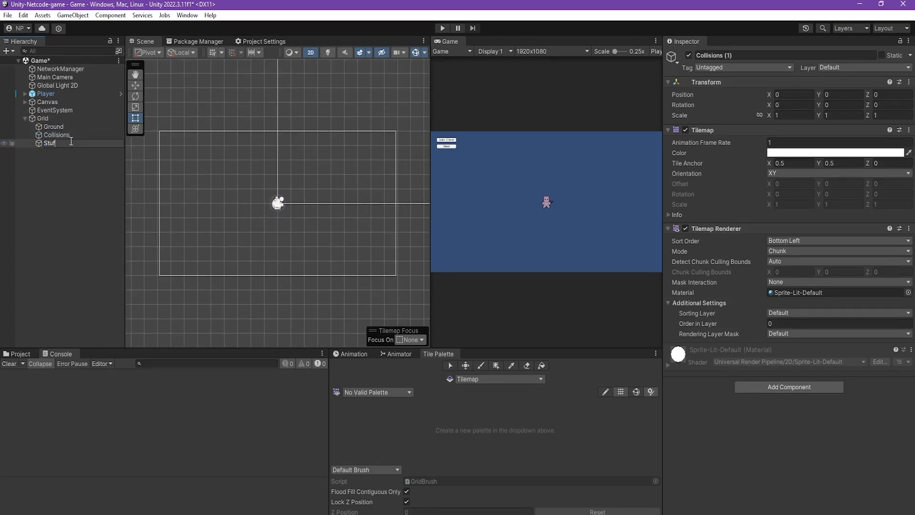
pyautogui.write('fs')
pyautogui.press('Return')
pyautogui.hotkey('ctrl', 's')
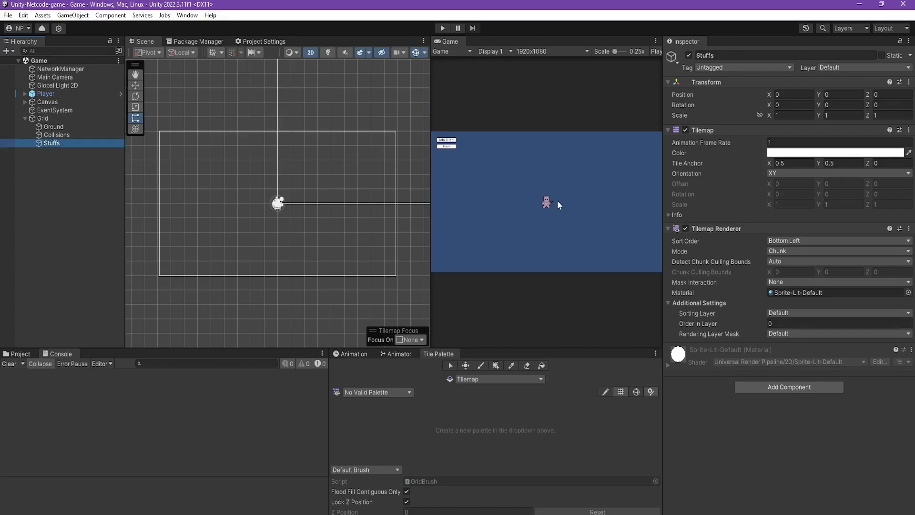
# Select the Ground tilemap and look for the Tile Palette window in the menus
pyautogui.click(60, 136)
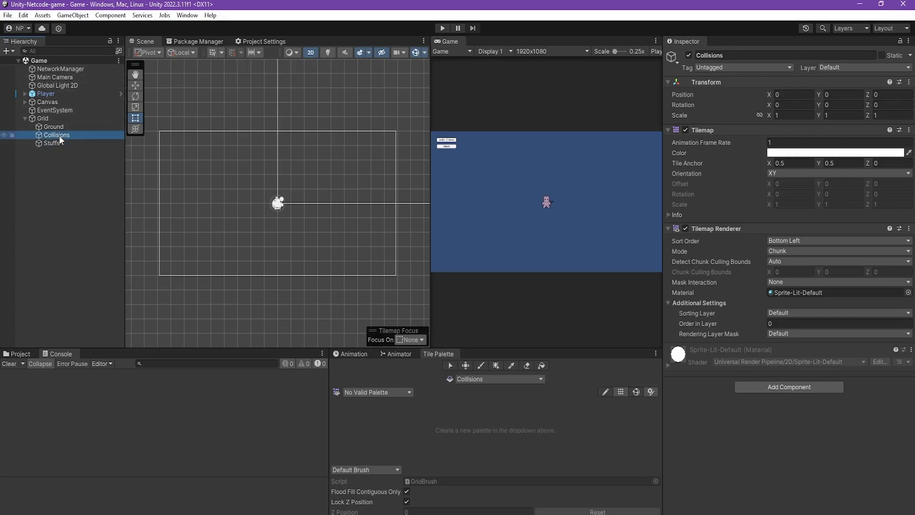
pyautogui.press('Up')
pyautogui.click(442, 355)
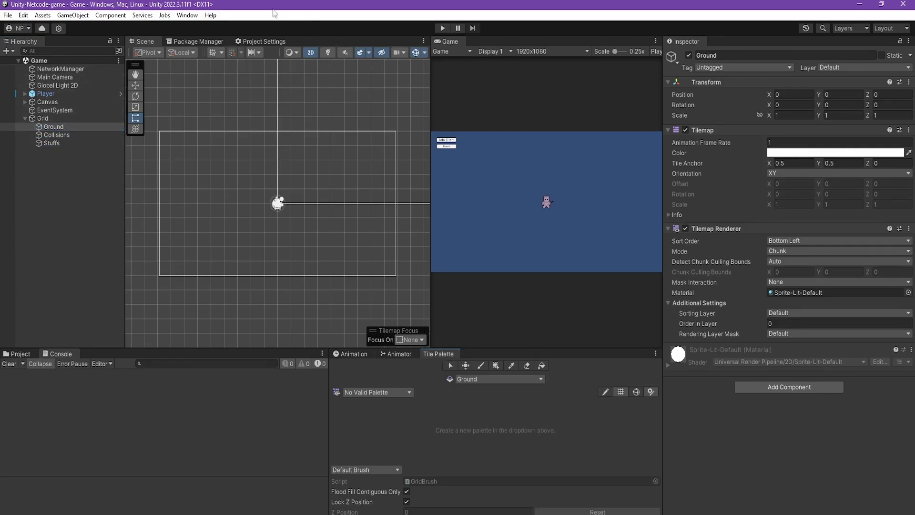
pyautogui.click(187, 15)
pyautogui.moveTo(267, 245)
pyautogui.write('Environment')
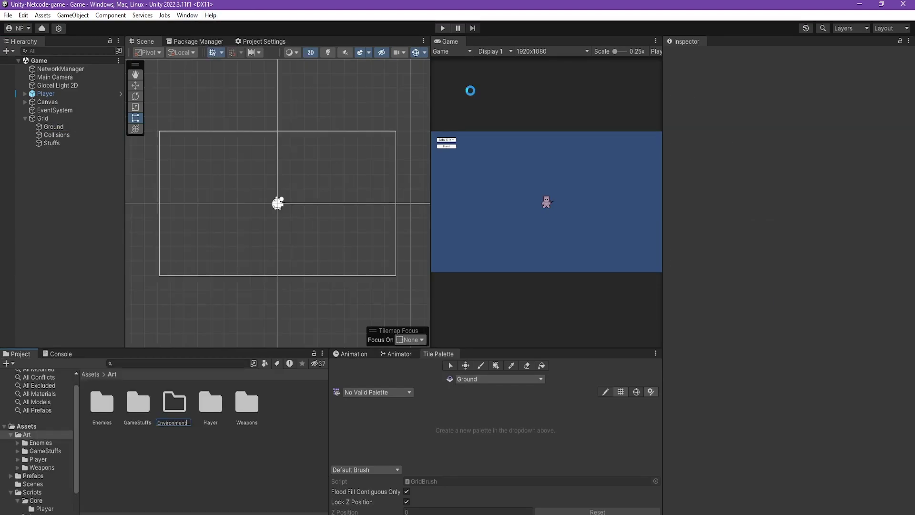
# Name the new Art folder Environment and select the tileset texture inside it
pyautogui.press('Return')
pyautogui.doubleClick(210, 403)
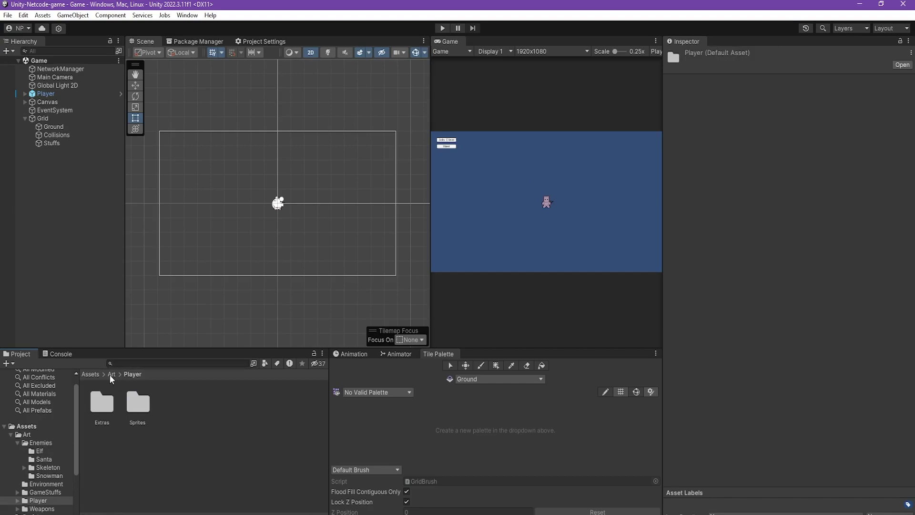
pyautogui.click(135, 396)
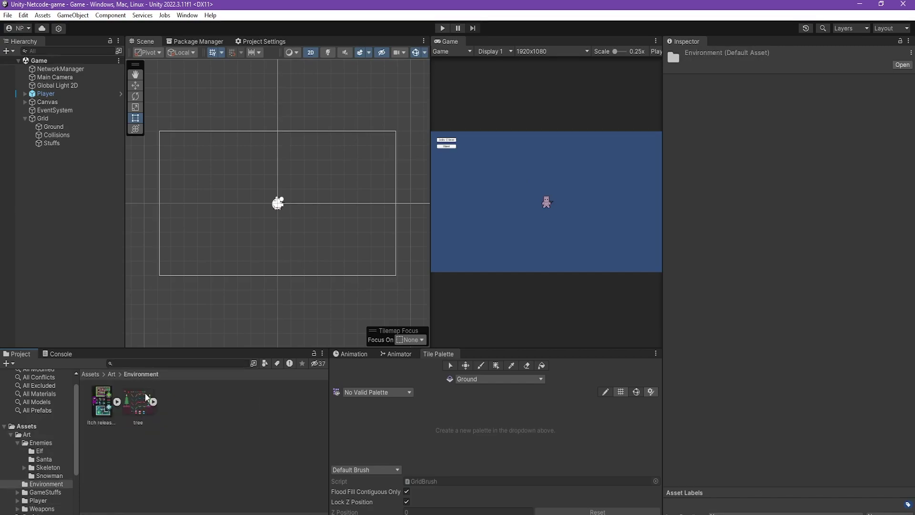
pyautogui.click(142, 393)
pyautogui.click(110, 398)
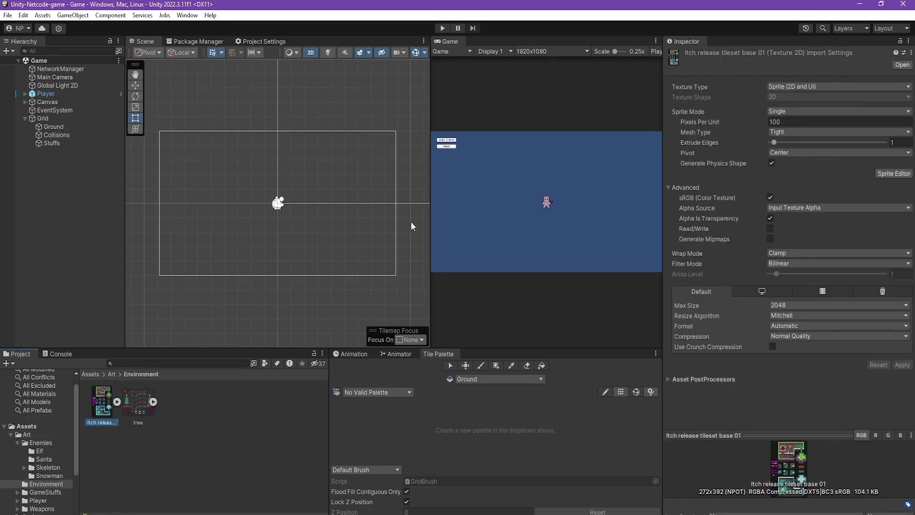
# Import the tileset as Multiple sprites with compression None and apply
pyautogui.click(813, 110)
pyautogui.click(793, 135)
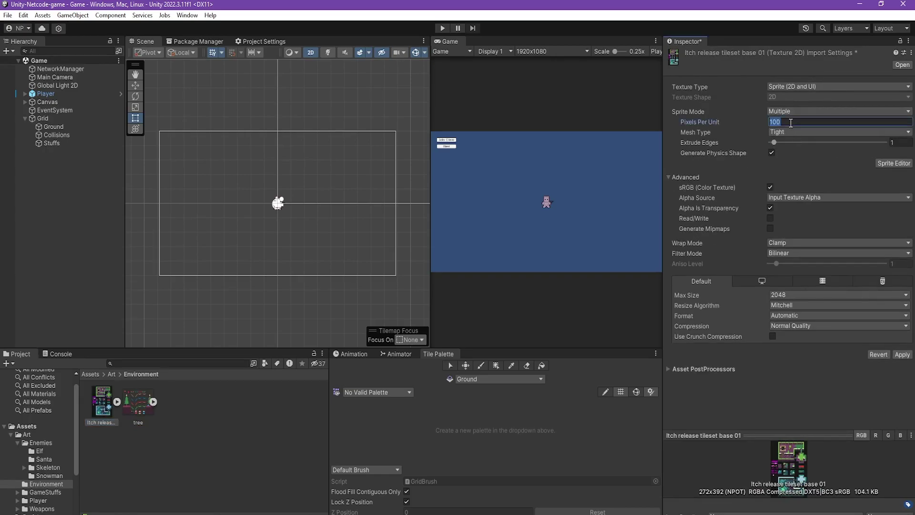
pyautogui.write('16')
pyautogui.click(857, 326)
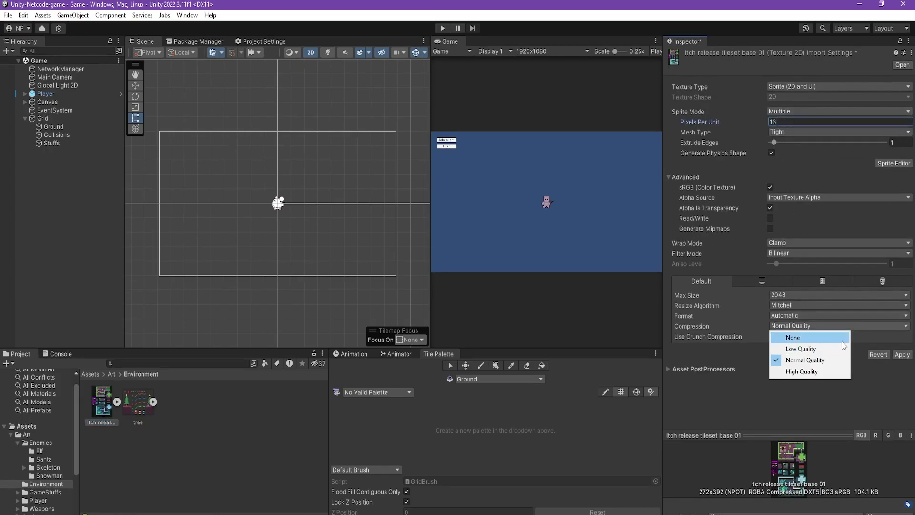
pyautogui.click(858, 337)
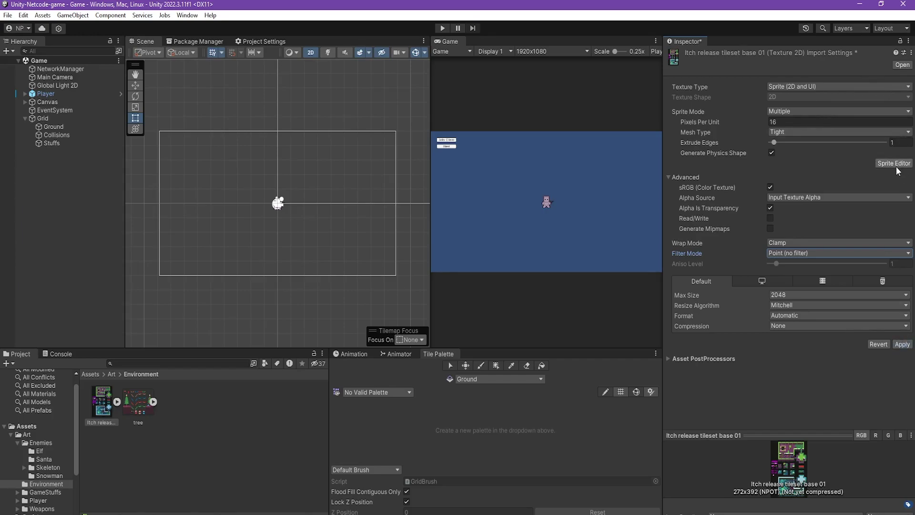
pyautogui.click(901, 344)
# Slice the tileset into 16×16 cells in the Sprite Editor and apply
pyautogui.click(875, 164)
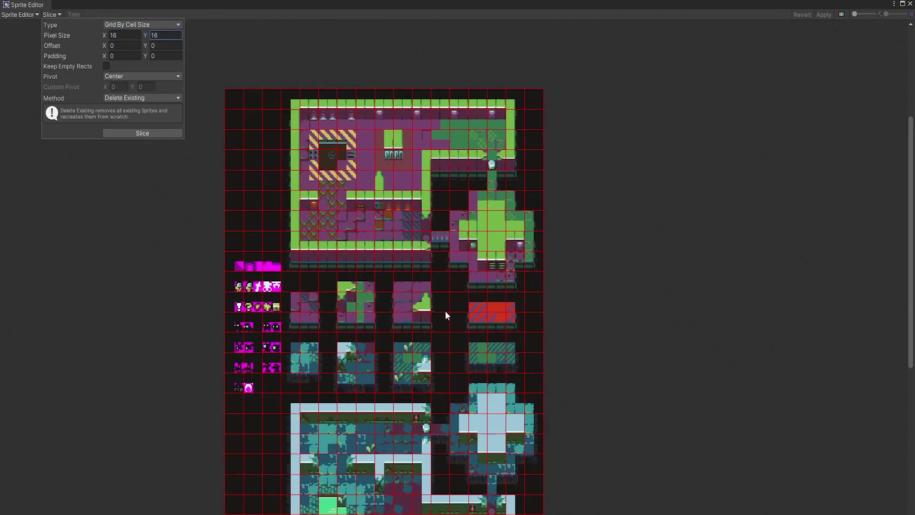
pyautogui.click(446, 311)
pyautogui.click(50, 14)
pyautogui.click(143, 133)
pyautogui.click(829, 15)
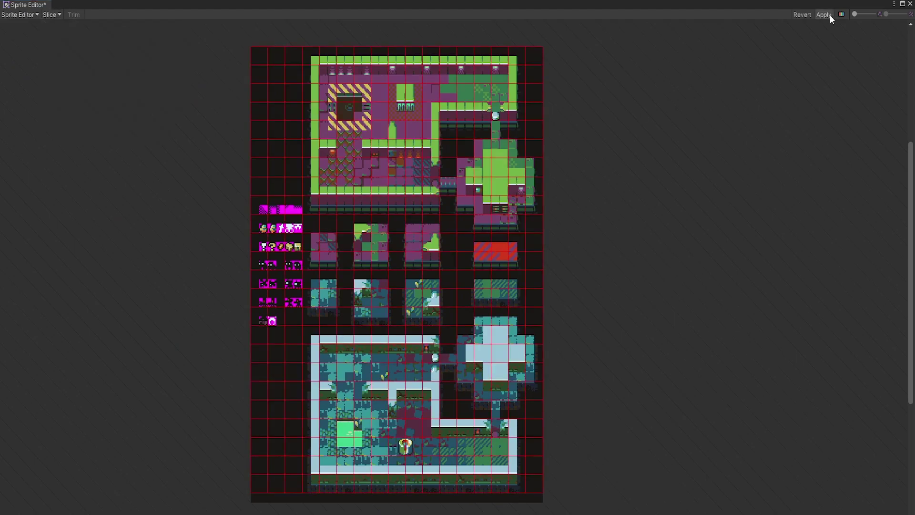
pyautogui.click(145, 406)
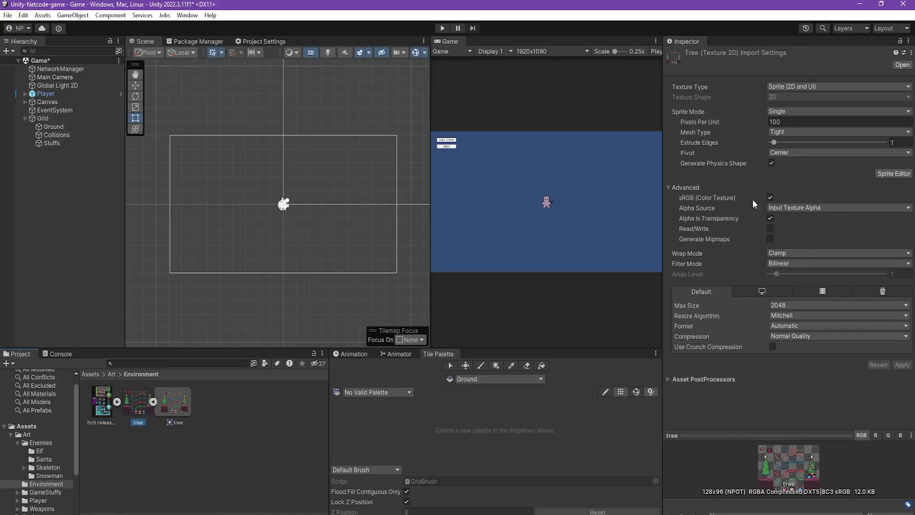
# Apply the tree sheet's slicing in the Sprite Editor
pyautogui.click(894, 174)
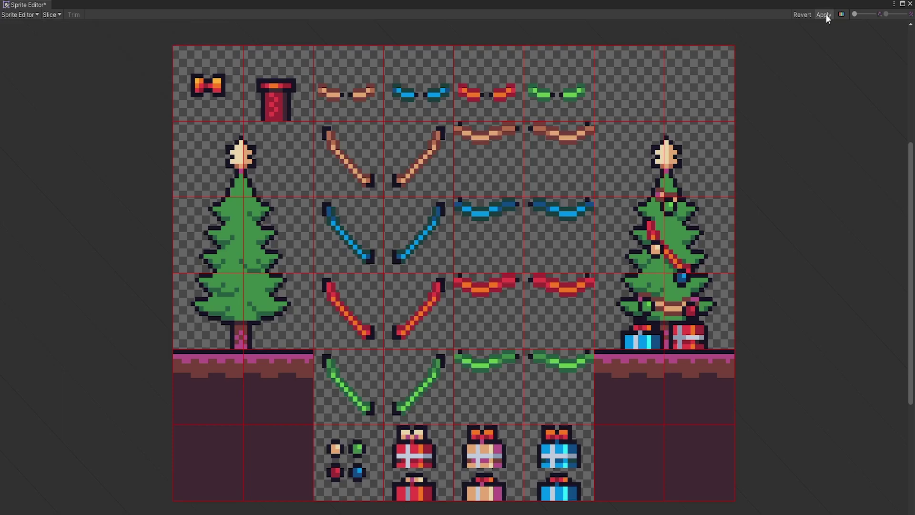
pyautogui.click(910, 4)
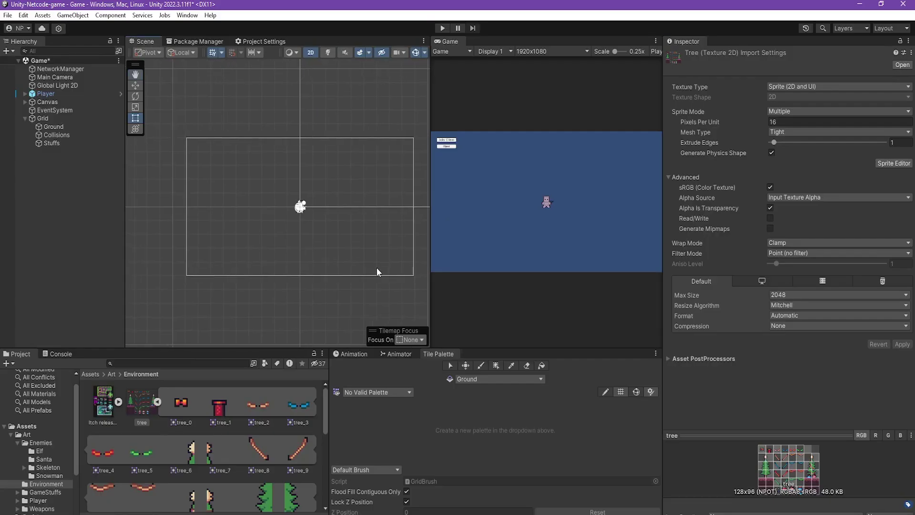
pyautogui.scroll(-1, 189, 476)
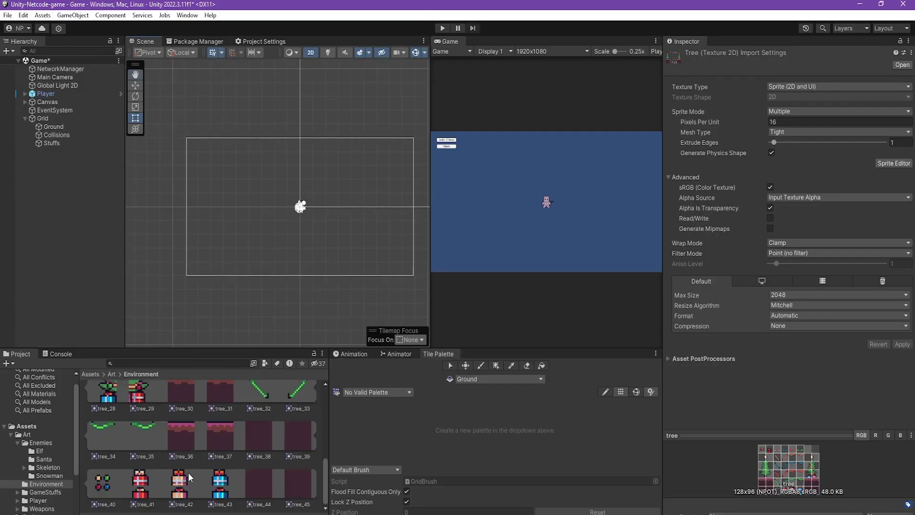
pyautogui.click(896, 163)
pyautogui.scroll(2, 371, 402)
pyautogui.scroll(2, 323, 388)
# Shrink the red gift sprite rects, then box-fill a rectangle of tiles on the Ground tilemap
pyautogui.click(428, 452)
pyautogui.scroll(1, 428, 451)
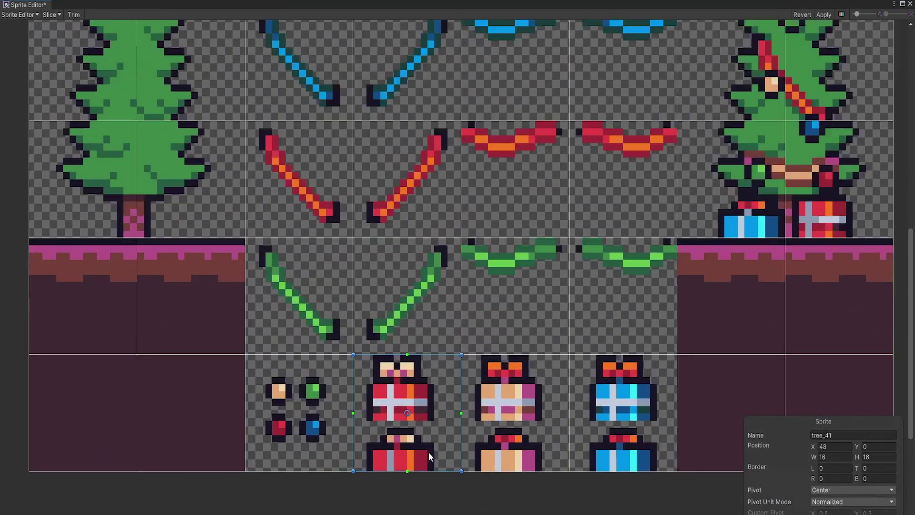
pyautogui.scroll(1, 429, 468)
pyautogui.moveTo(431, 471); pyautogui.dragTo(438, 416)
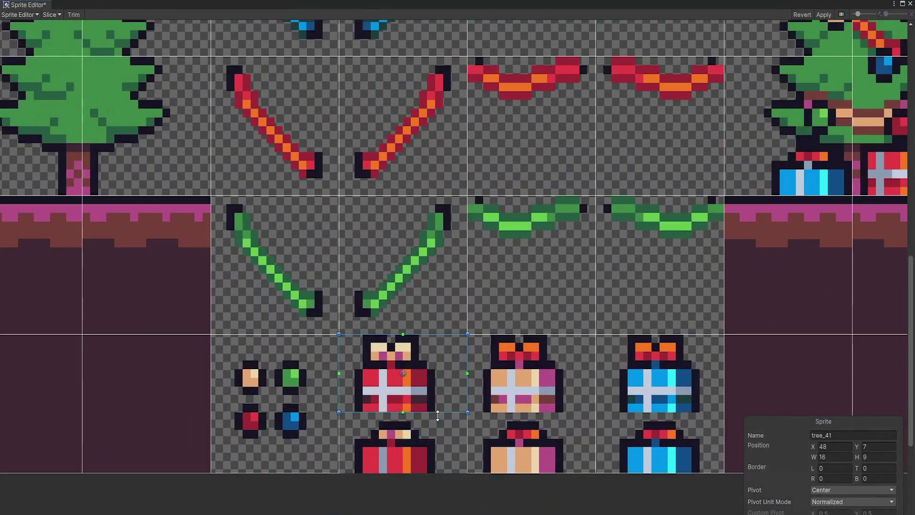
pyautogui.click(353, 422)
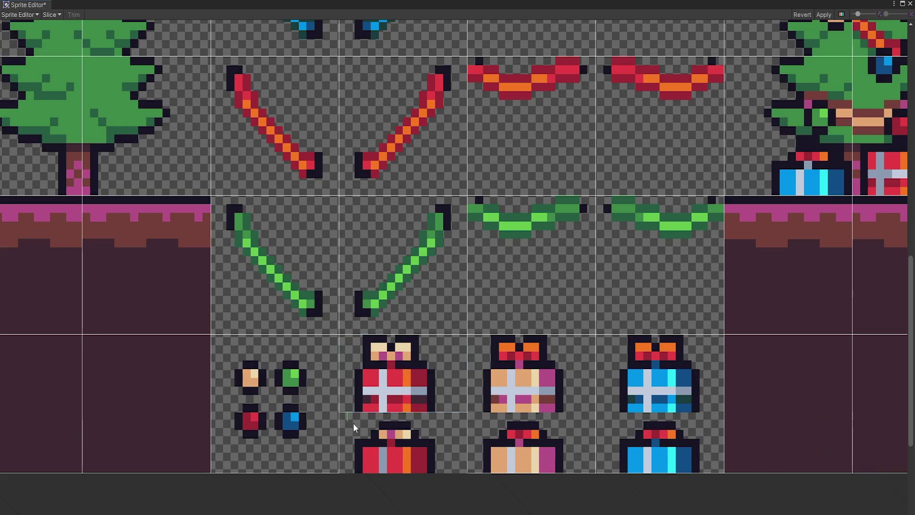
pyautogui.click(426, 454)
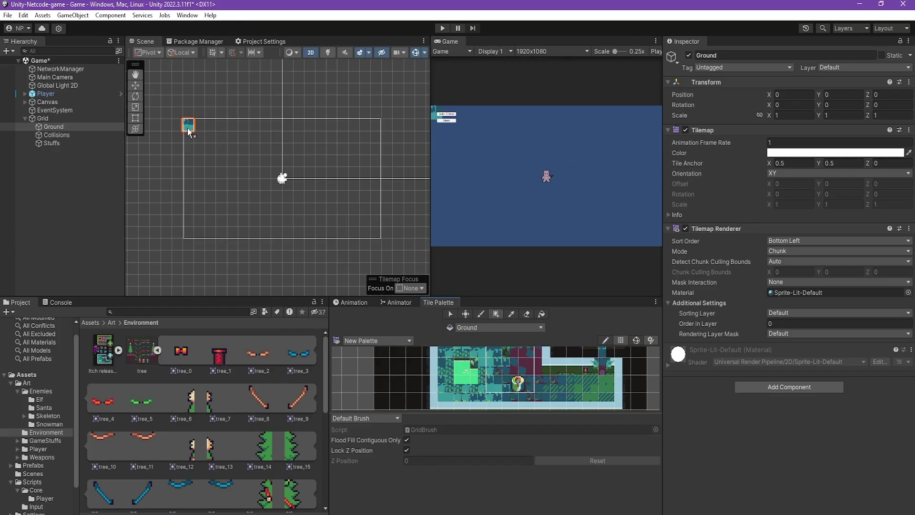
pyautogui.moveTo(185, 123)
pyautogui.mouseDown()
pyautogui.moveTo(288, 192)
pyautogui.moveTo(364, 222)
pyautogui.mouseUp()
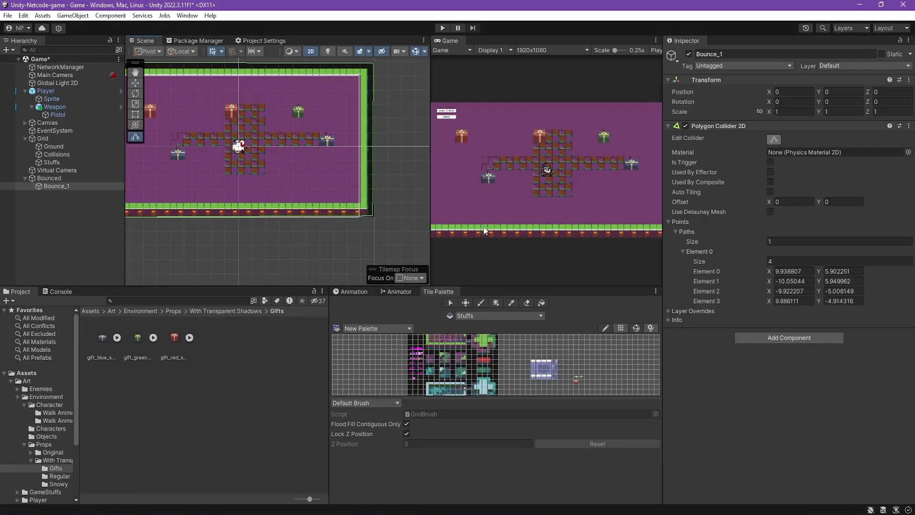
# Set the Bounce_1 collider's first two points to (10, 6) and (-10, 6)
pyautogui.click(794, 271)
pyautogui.write('10')
pyautogui.press('Tab')
pyautogui.write('6')
pyautogui.press('Tab')
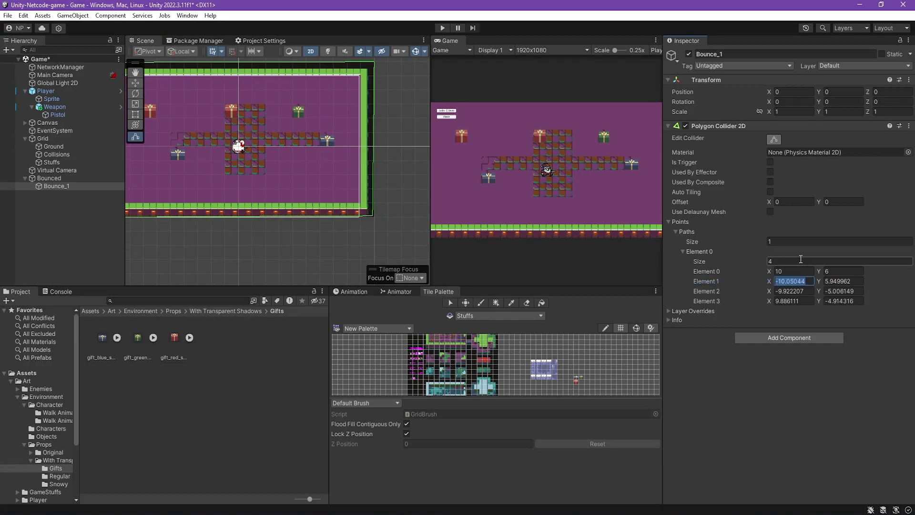
pyautogui.write('-10')
pyautogui.press('Tab')
pyautogui.write('6')
# Enter the lower points toward (-10, -5) and (10, -5), correcting mistyped Y values
pyautogui.press('Tab')
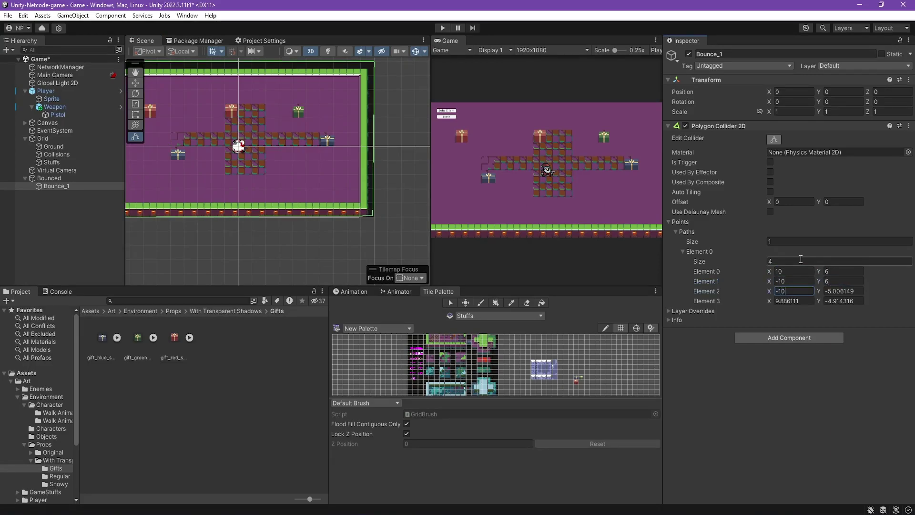
pyautogui.press('Tab')
pyautogui.write('-6')
pyautogui.press('Tab')
pyautogui.write('10')
pyautogui.press('Tab')
pyautogui.write('-5')
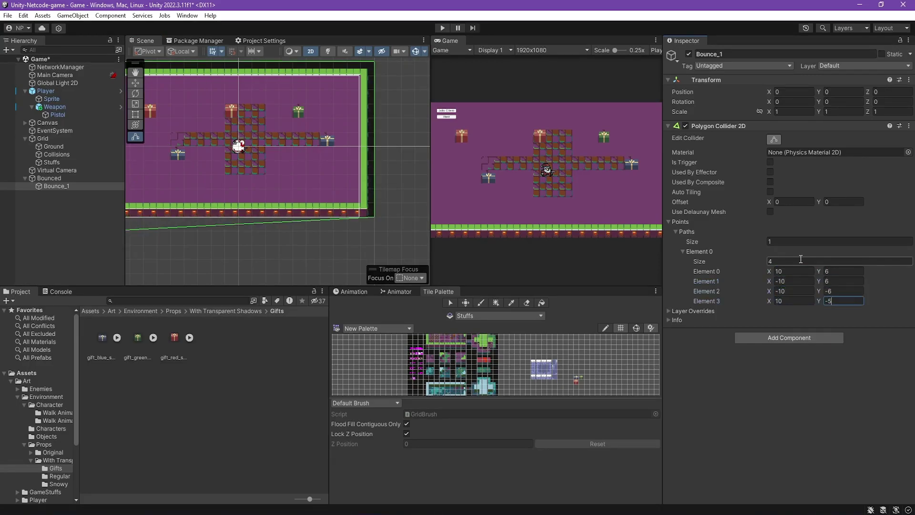
pyautogui.press('BackSpace')
pyautogui.write('6')
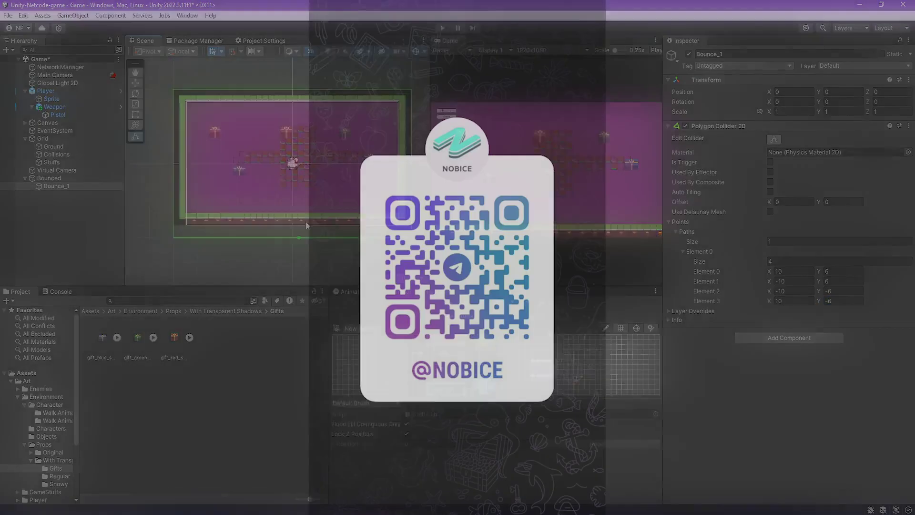
pyautogui.hotkey('shift', 'Tab')
pyautogui.hotkey('shift', 'Tab')
# Fix the third point's Y to -5 and make Bounce_1 the Virtual Camera's Confiner 2D bounding shape
pyautogui.write('-5')
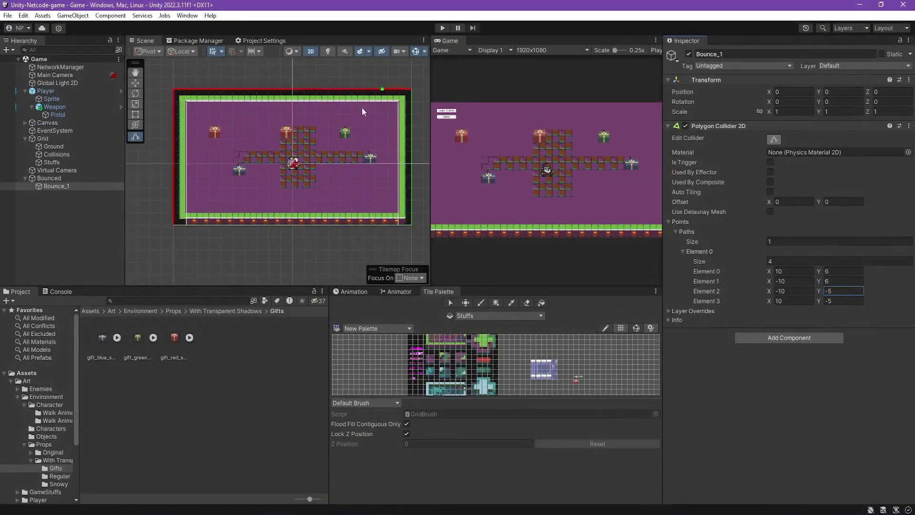
pyautogui.click(57, 170)
pyautogui.moveTo(56, 186); pyautogui.dragTo(767, 296)
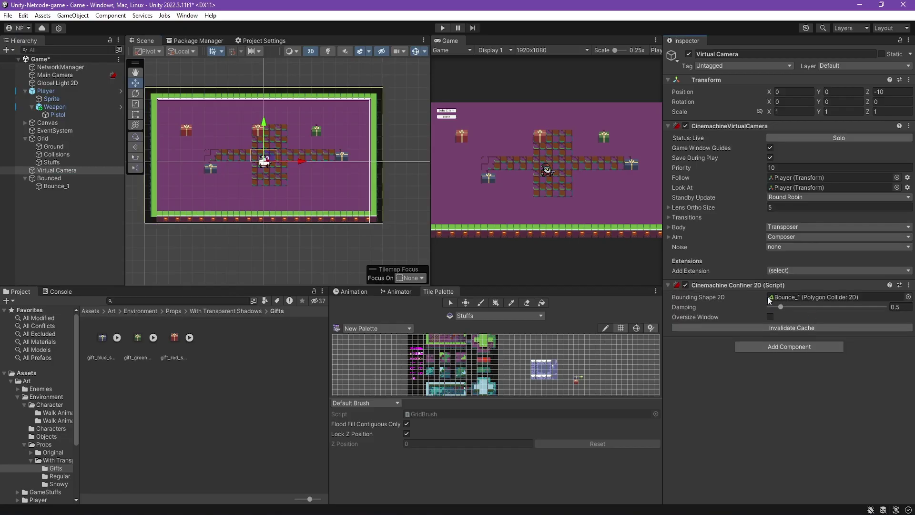